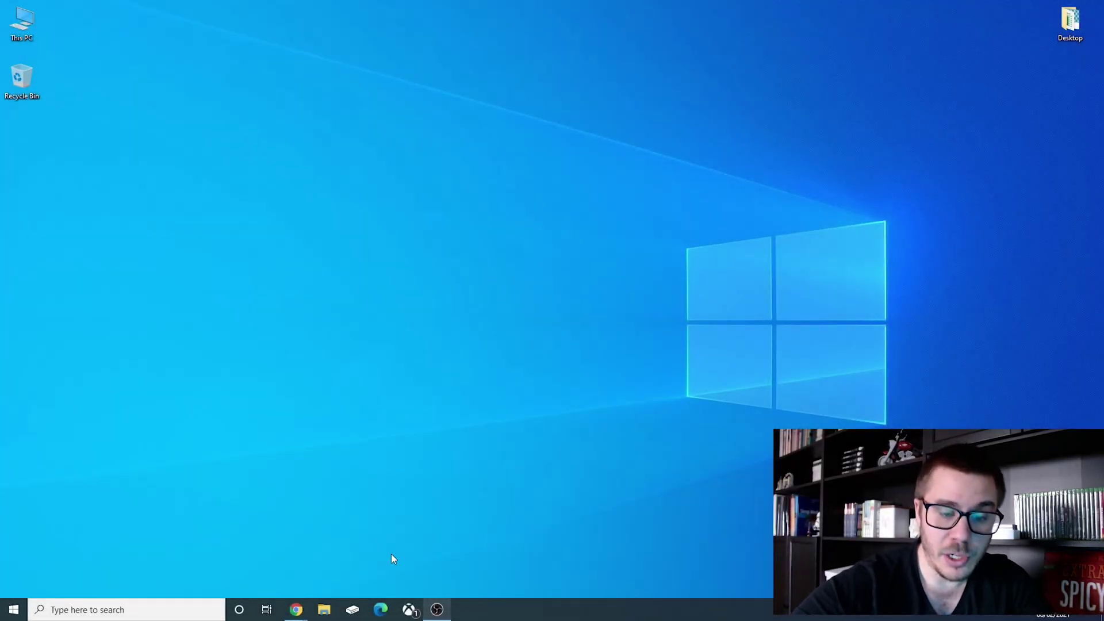
Search Google in Edge for 'unity download' and open the official Download Unity result
left_click(380, 609)
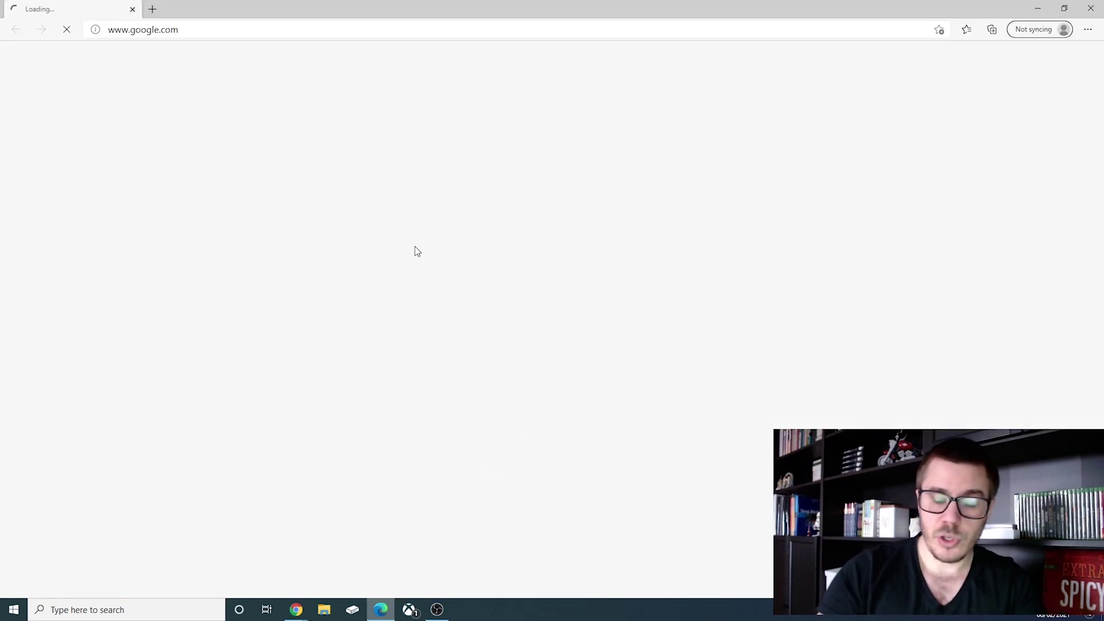
type("uni")
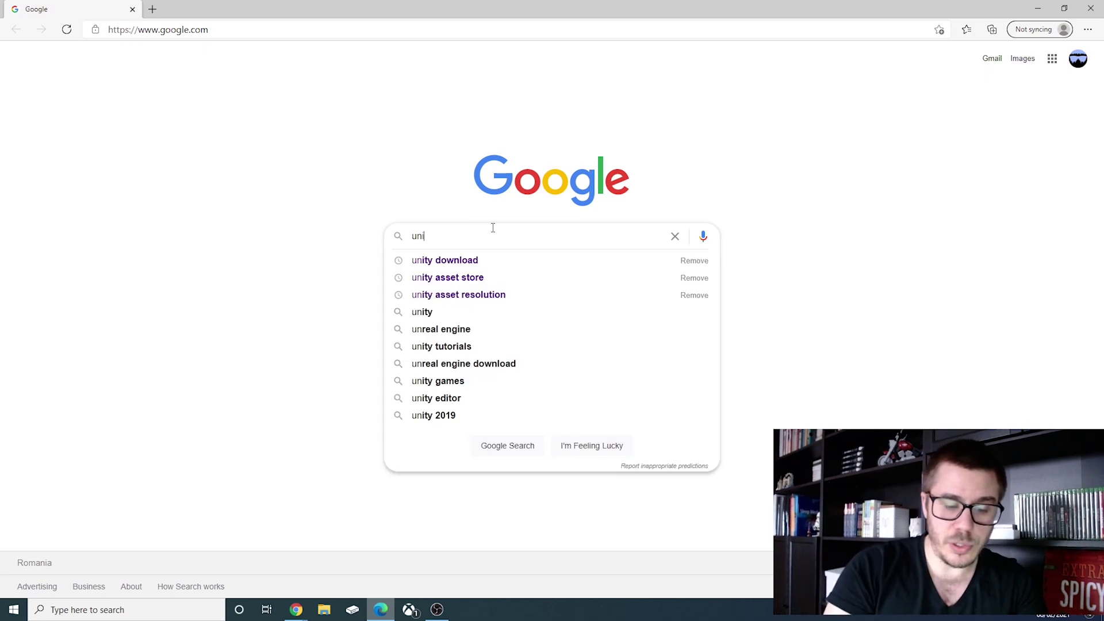
type("ty download")
key("Return")
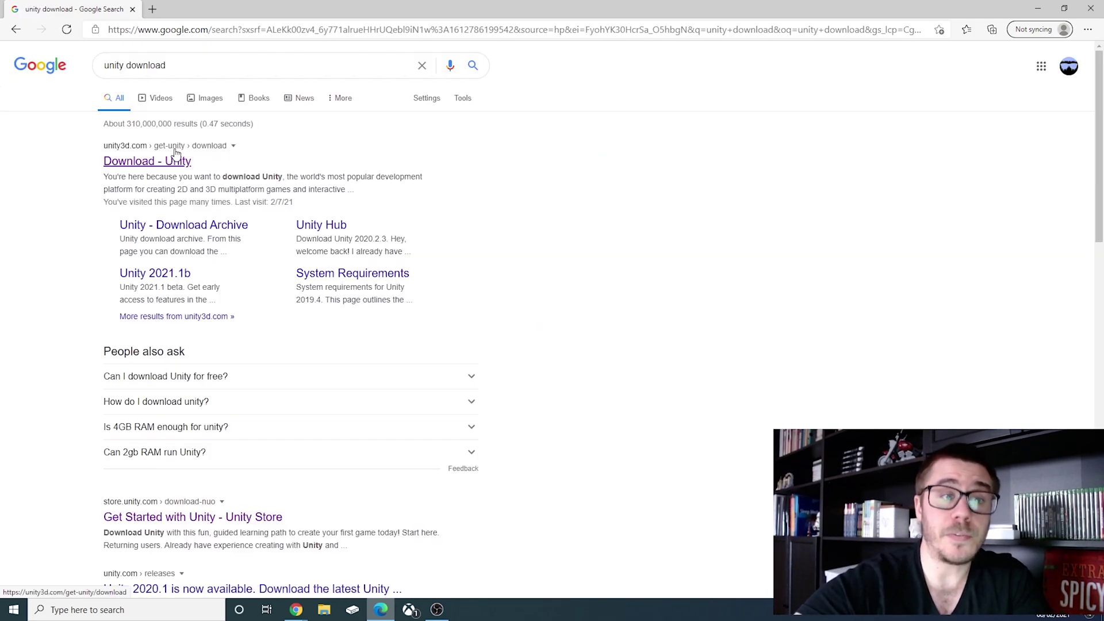
left_click(143, 162)
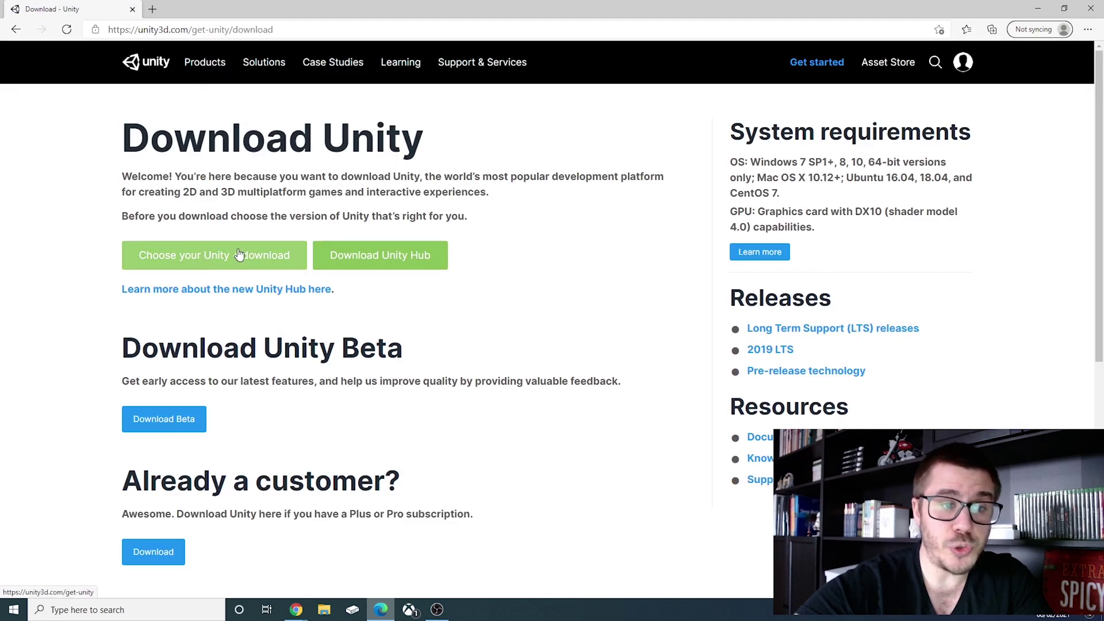
Show the Individual Unity plans and compare Personal, Plus, Pro and Enterprise side by side
left_click(243, 255)
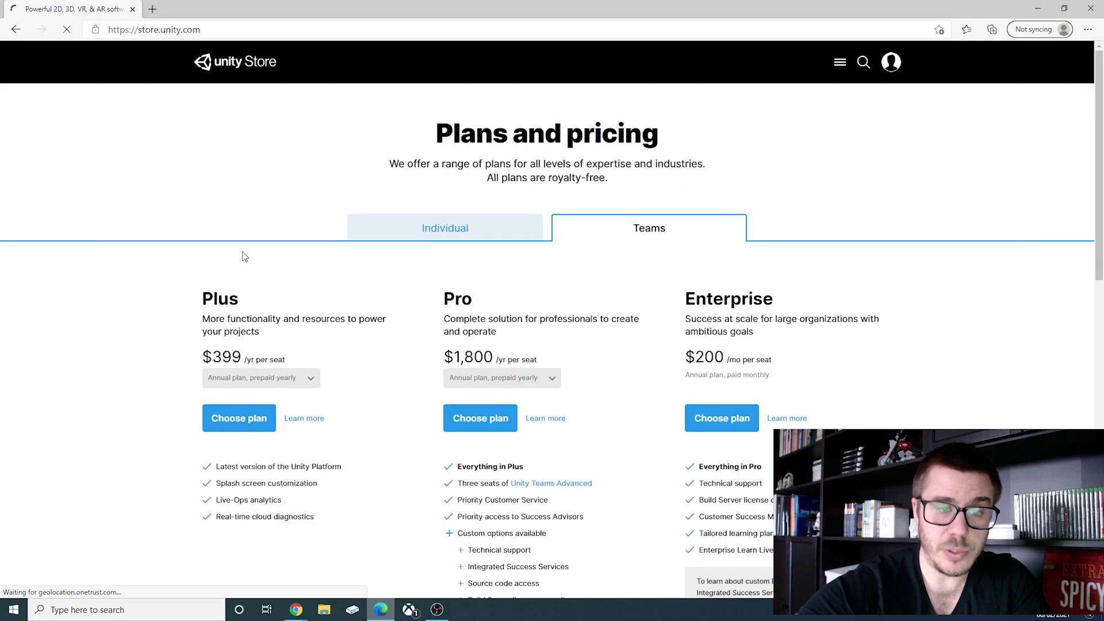
left_click(454, 218)
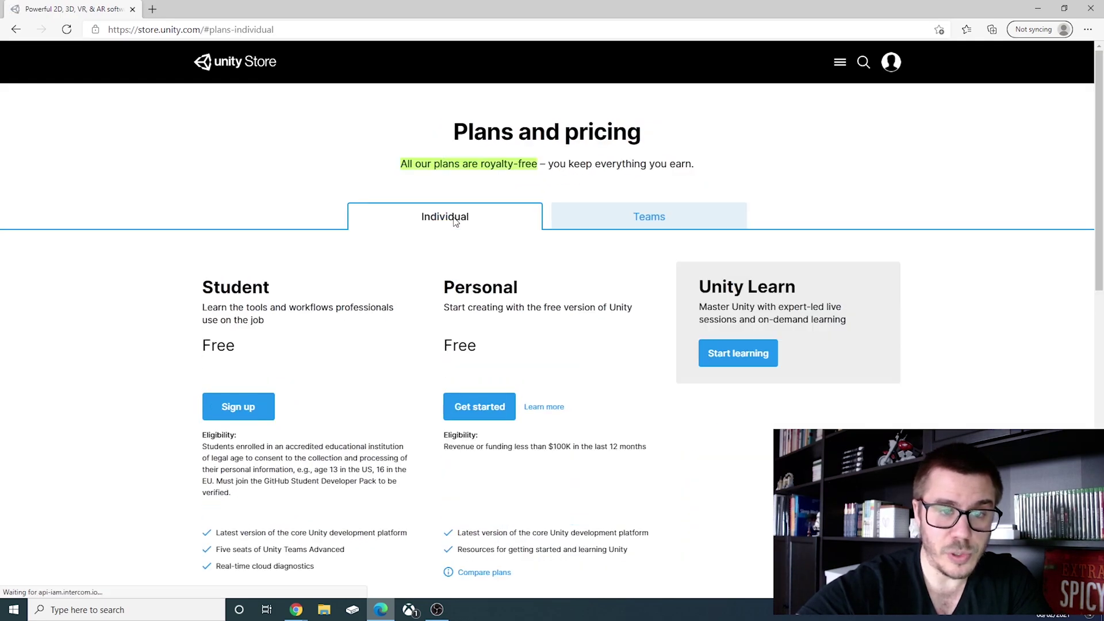
left_click(494, 573)
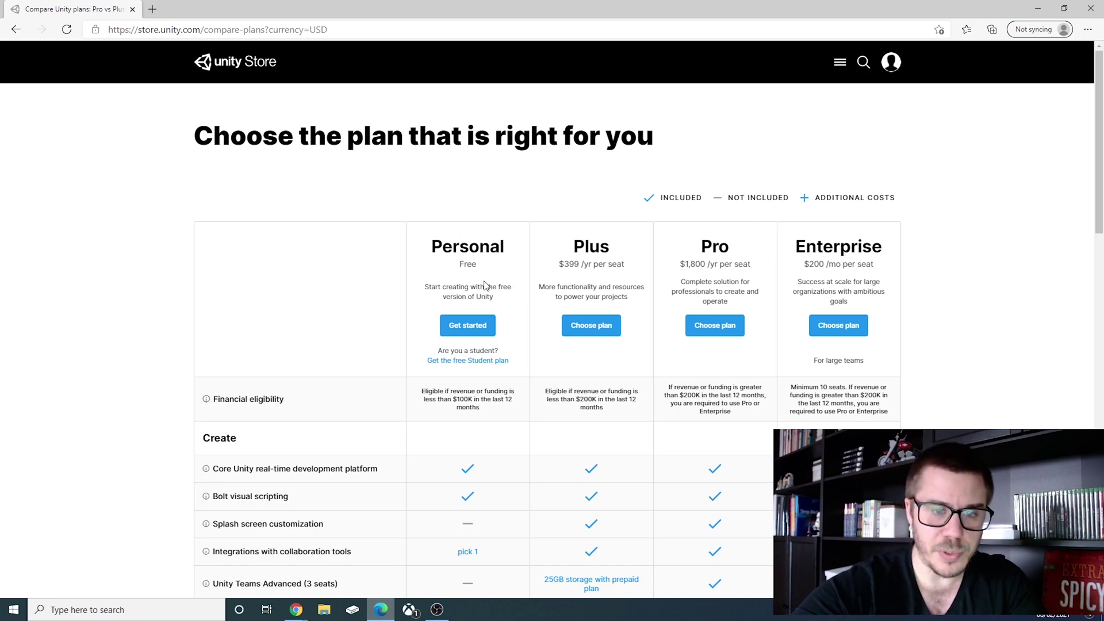
Choose the free Personal plan, agree to the terms, and run the downloaded UnityHubSetup.exe
left_click(465, 326)
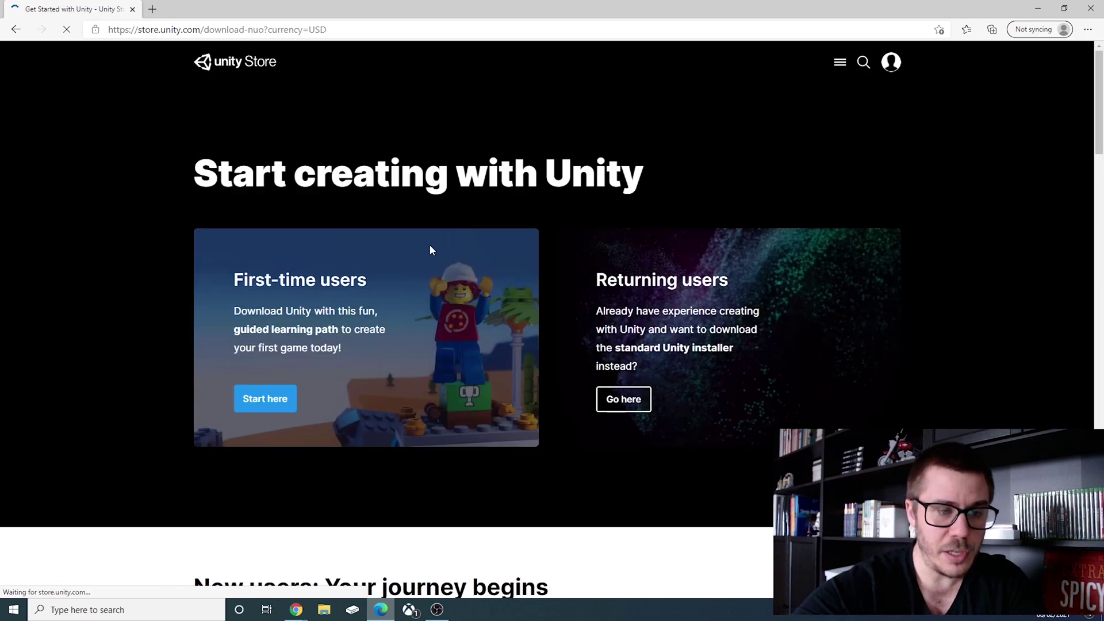
left_click(264, 403)
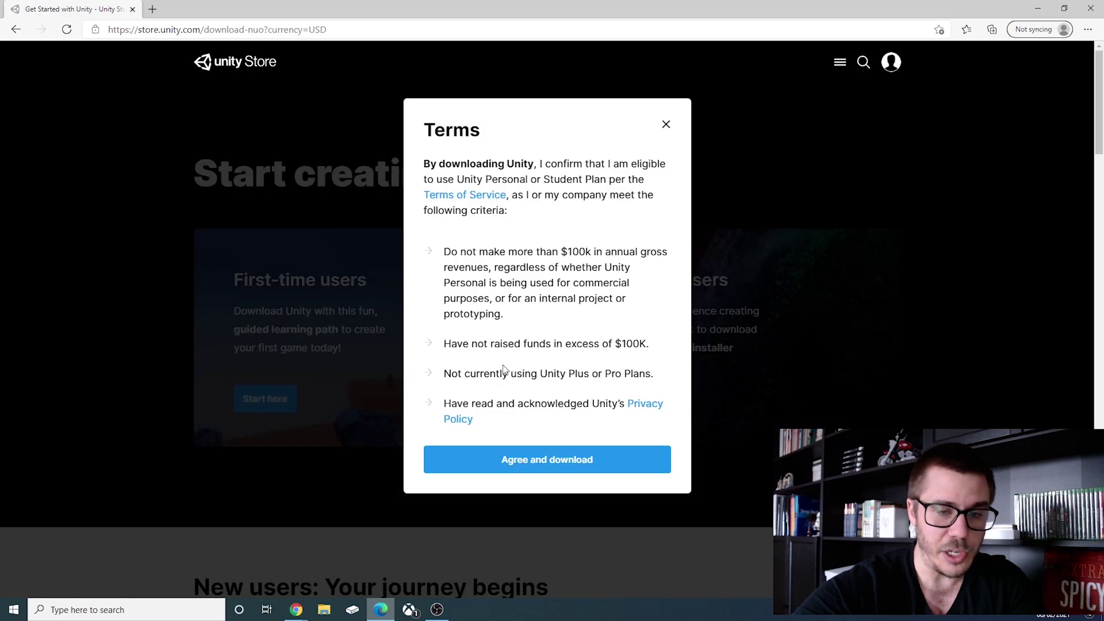
left_click(551, 463)
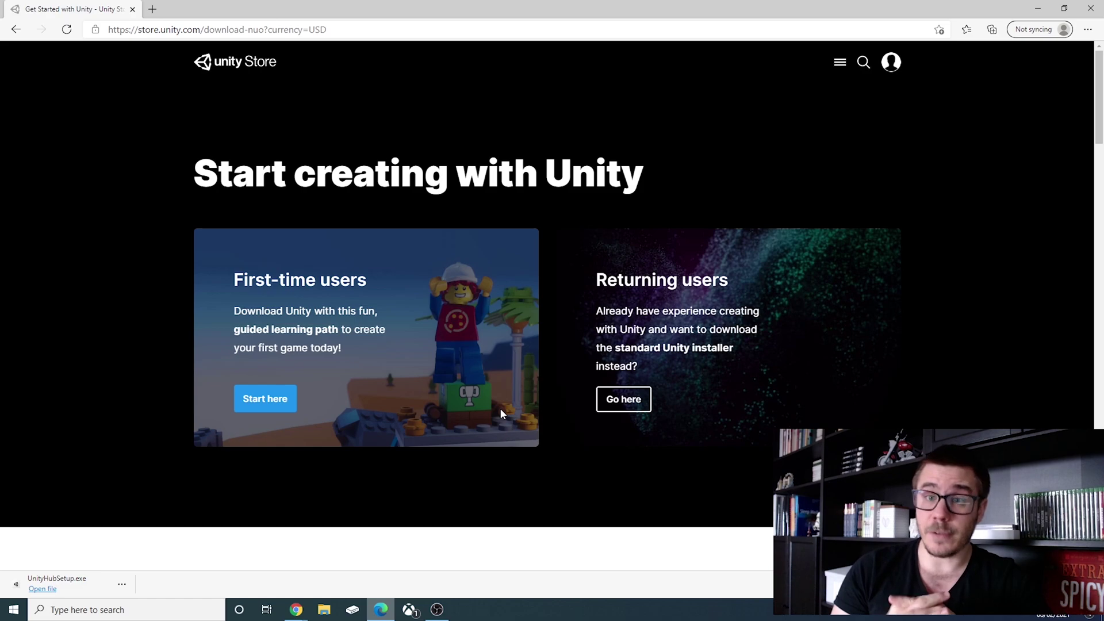
left_click(43, 590)
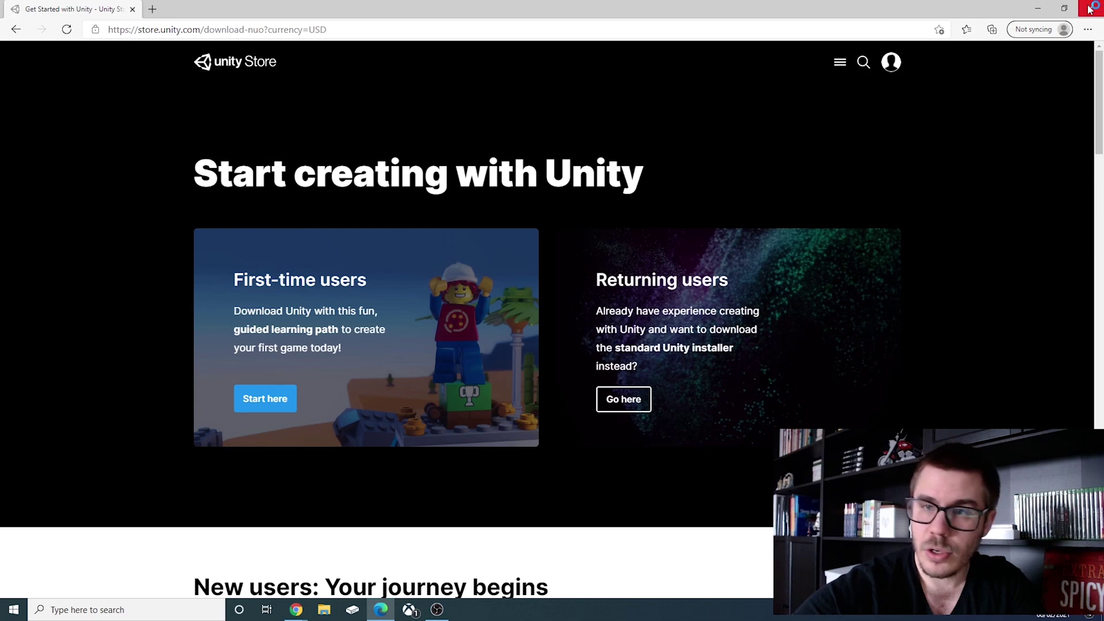
Accept the Unity Hub licence and install it to the default folder, minimizing Edge meanwhile
left_click_drag(679, 290, 677, 322)
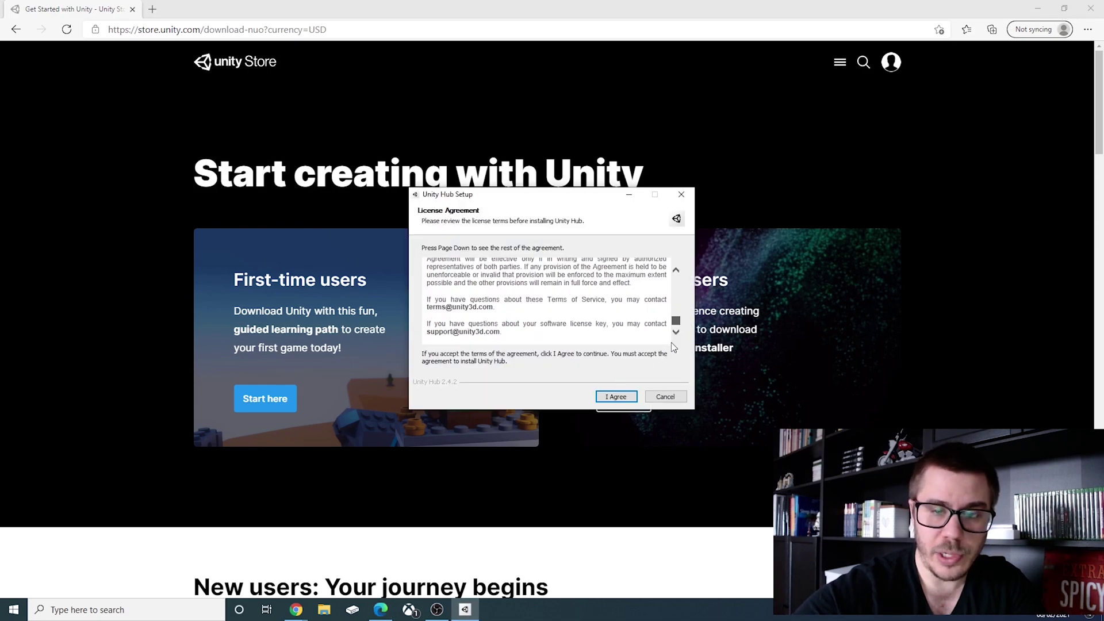
left_click(615, 396)
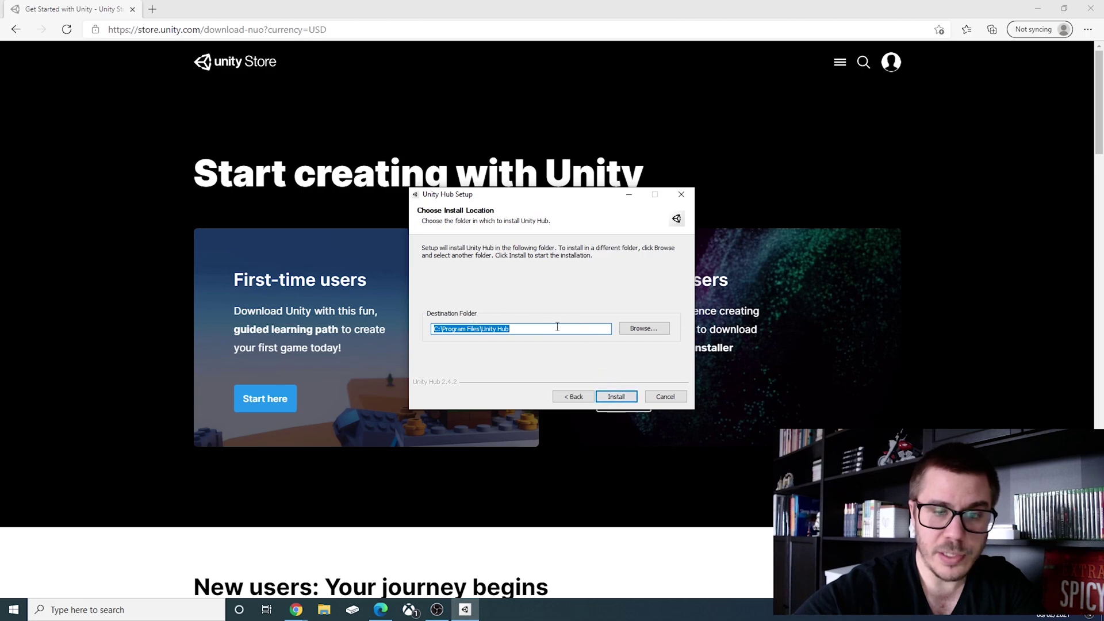
left_click(617, 396)
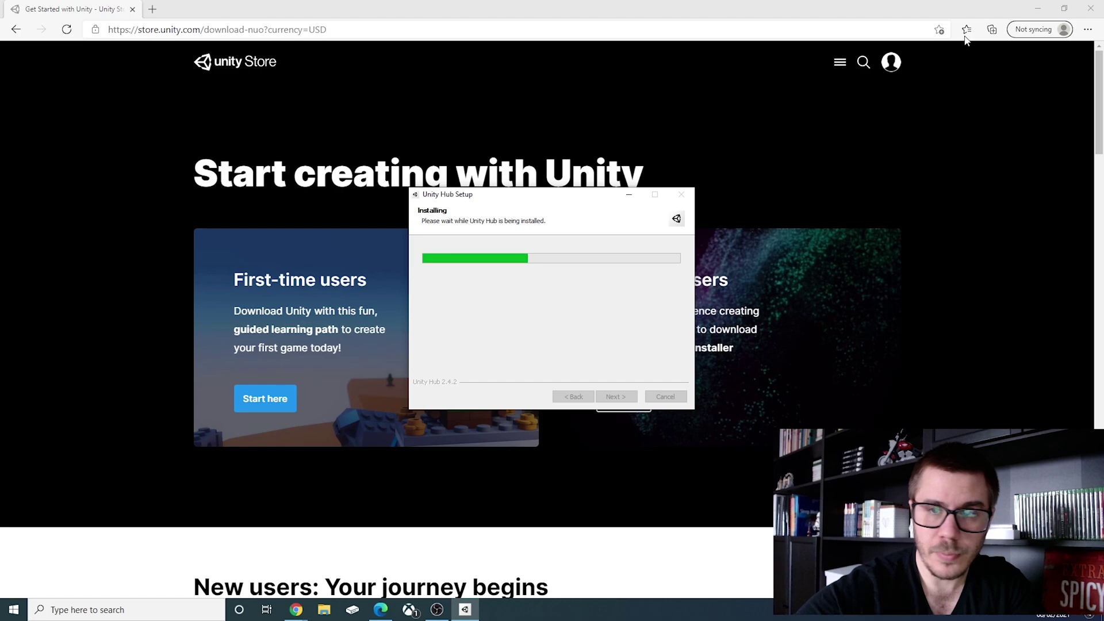
left_click(1038, 8)
left_click(1038, 9)
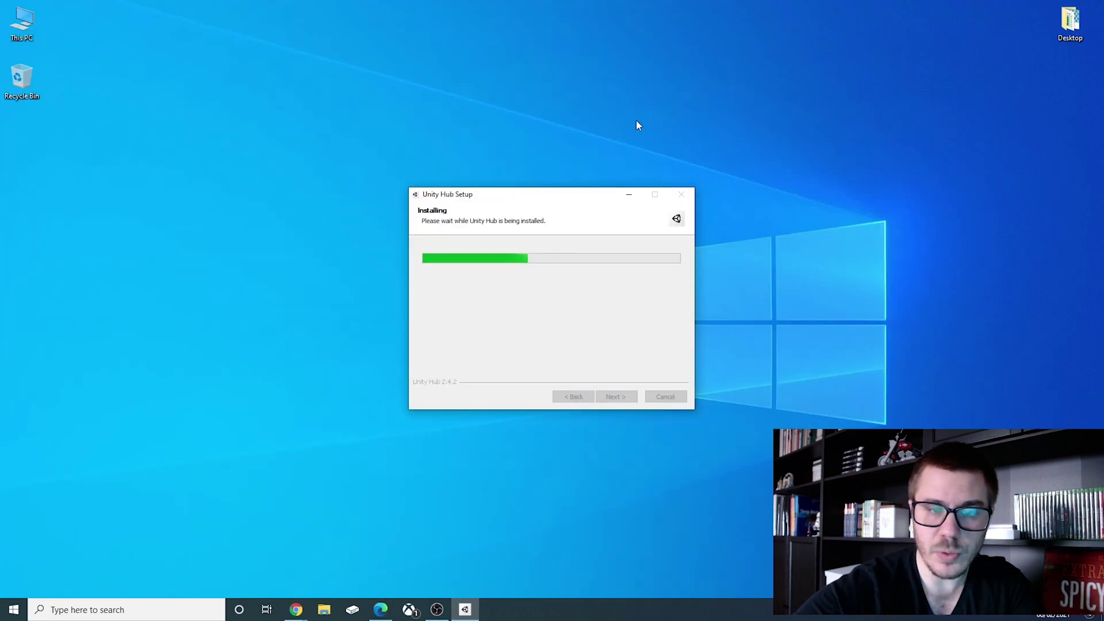
left_click_drag(543, 195, 528, 182)
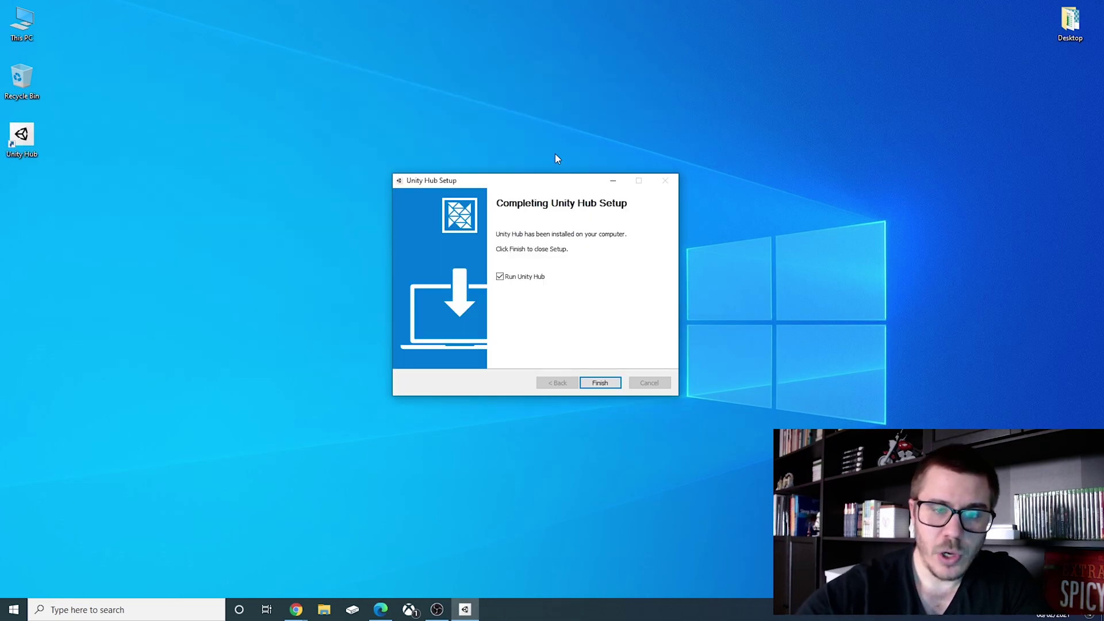
Finish setup to launch Unity Hub and allow it through the firewall on private networks
left_click(599, 383)
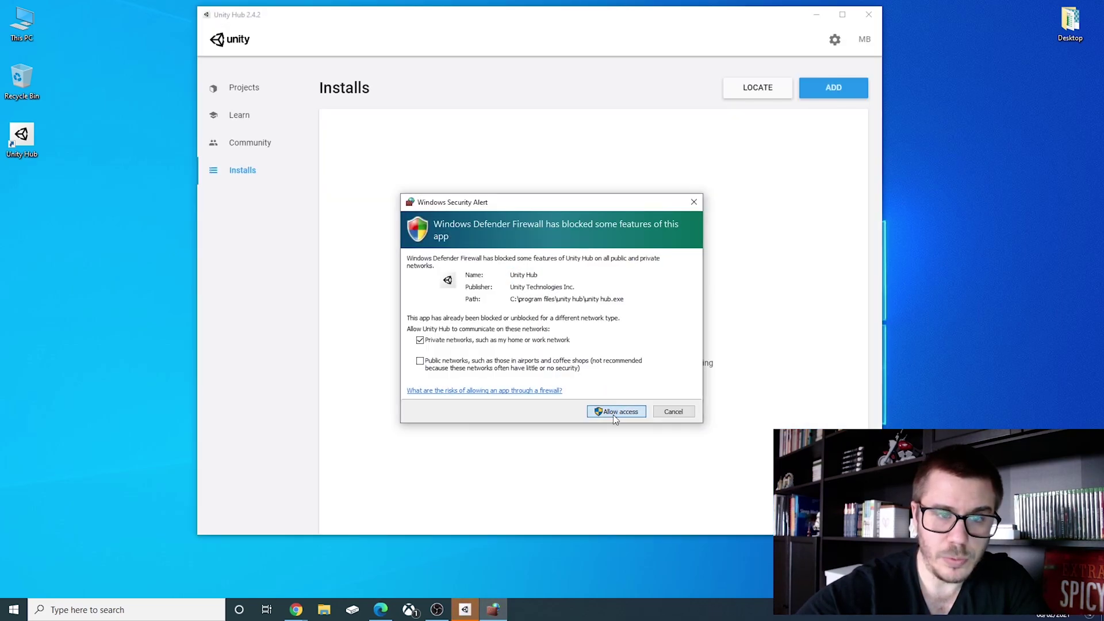
left_click(614, 411)
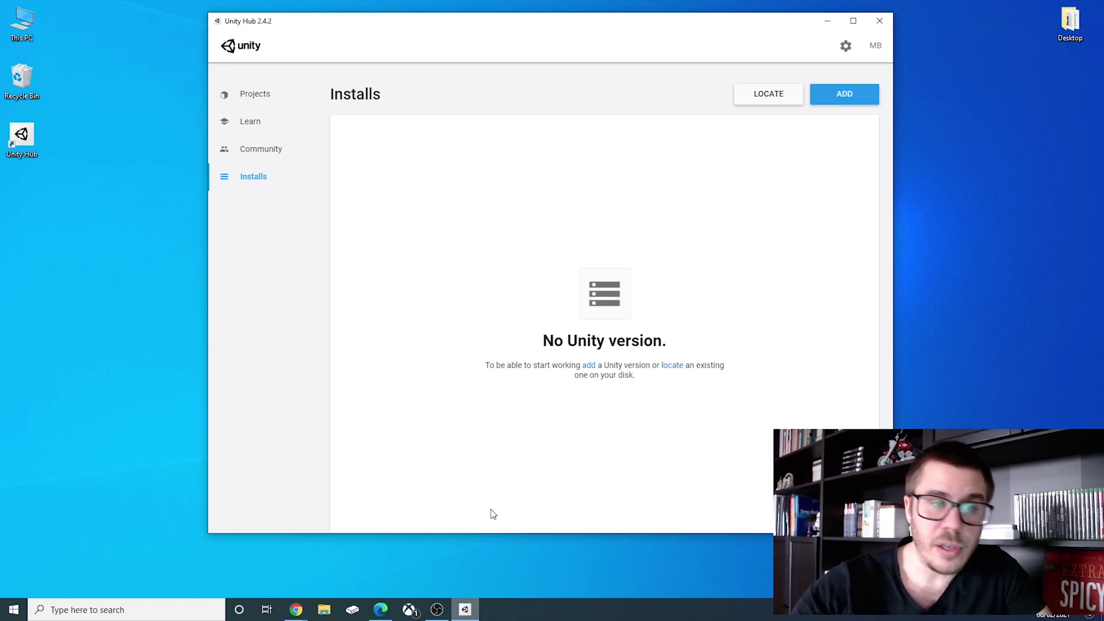
left_click(253, 95)
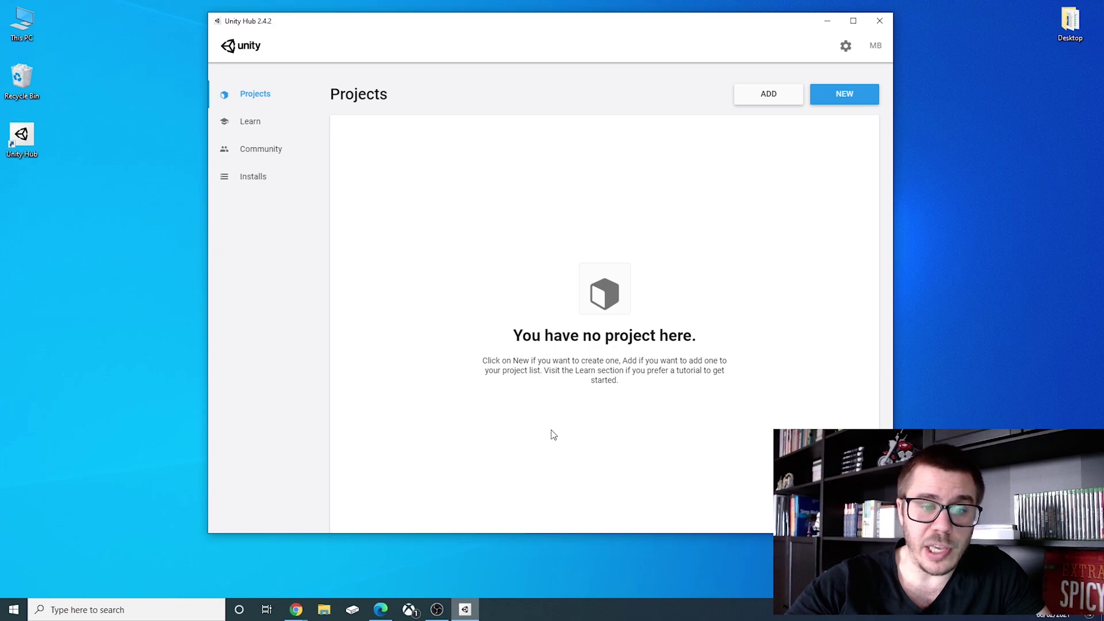
left_click(249, 122)
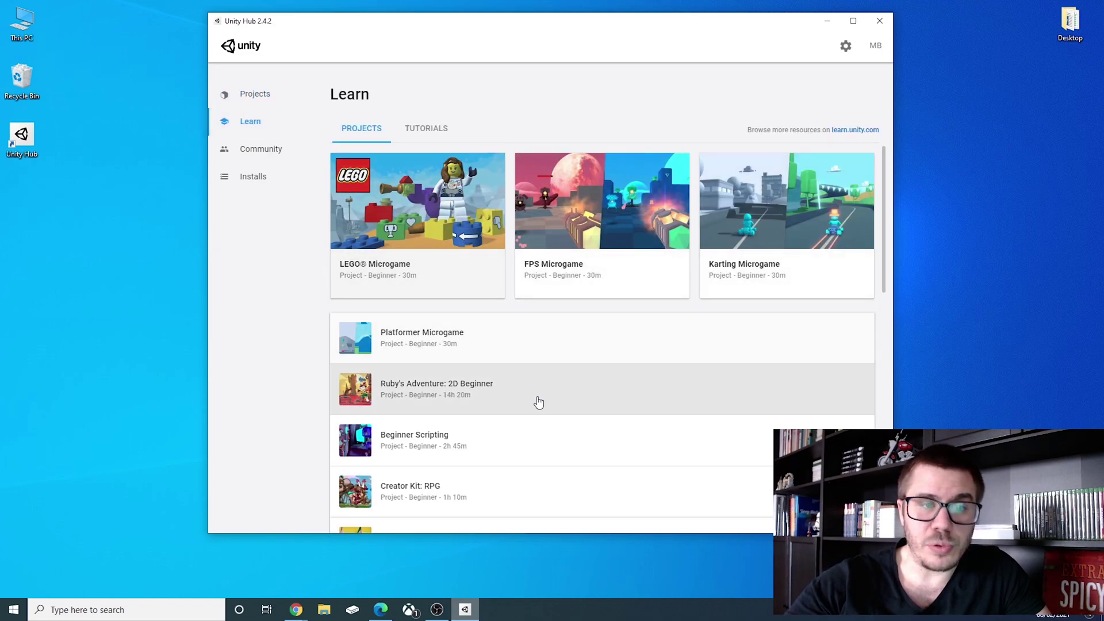
left_click(286, 156)
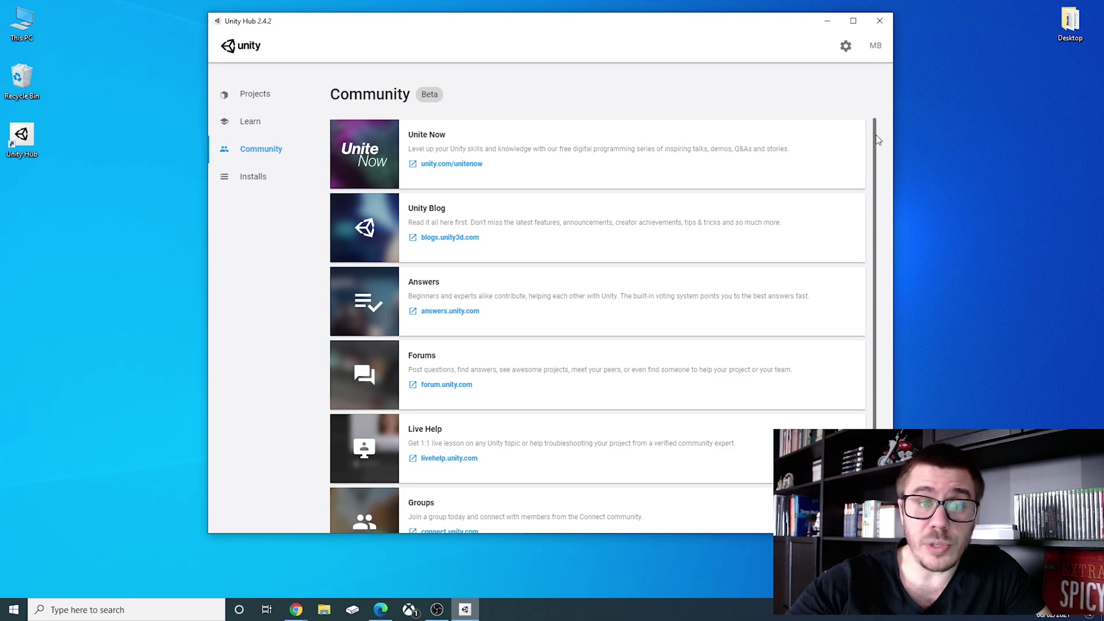
scroll(876, 141, "down", 1)
scroll(876, 136, "up", 1)
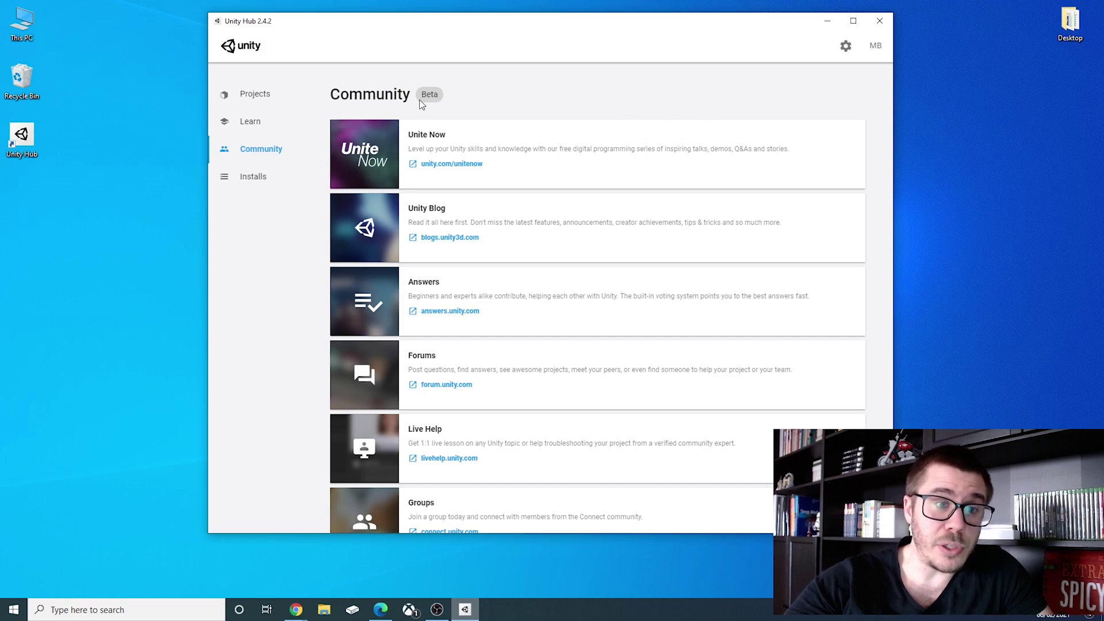
left_click(253, 179)
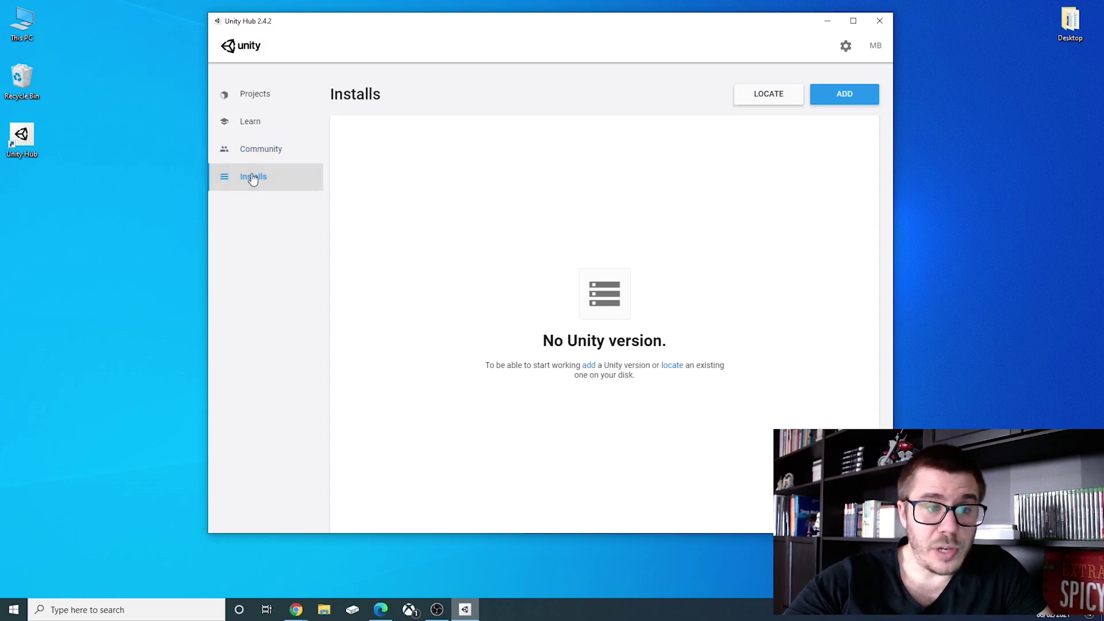
Add Unity 2019.4.19f1 (LTS) as a new version and continue to module selection
left_click(847, 99)
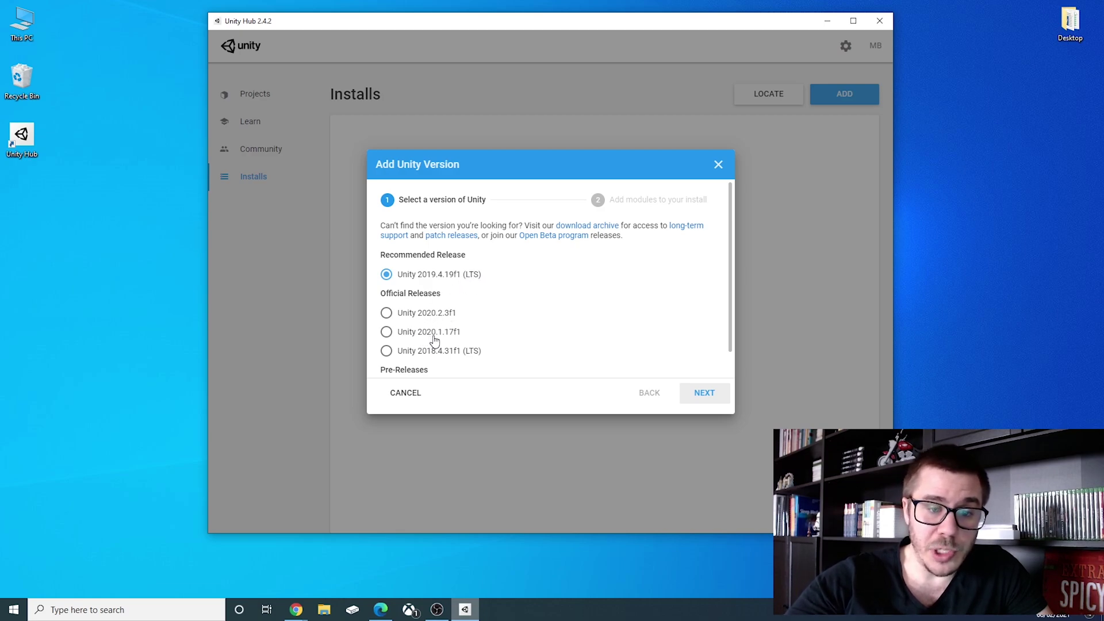
scroll(449, 353, "down", 1)
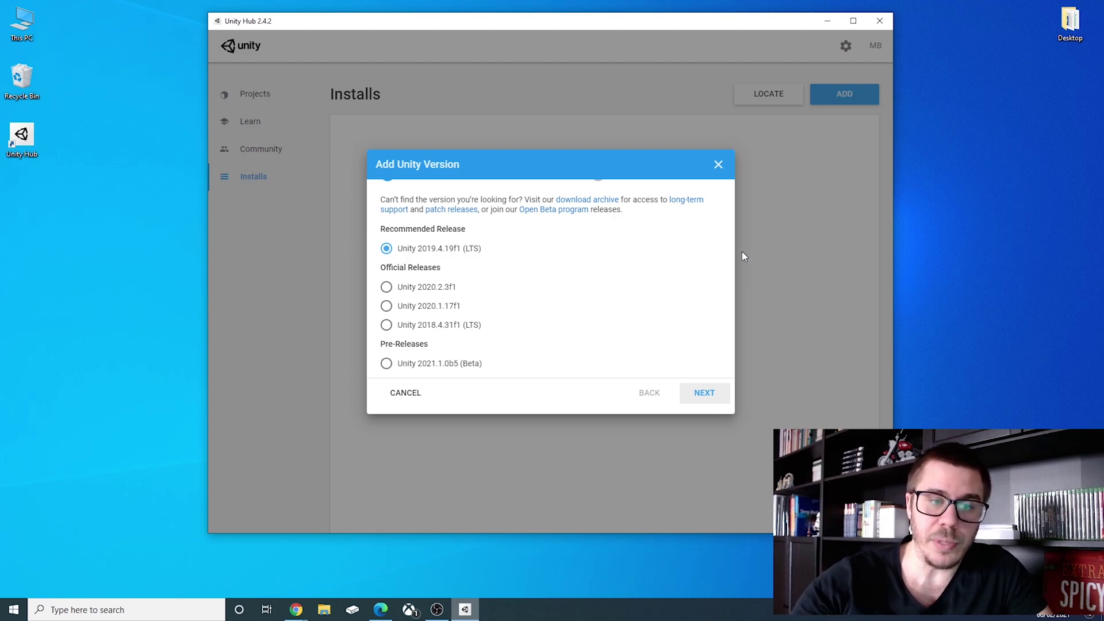
left_click(691, 394)
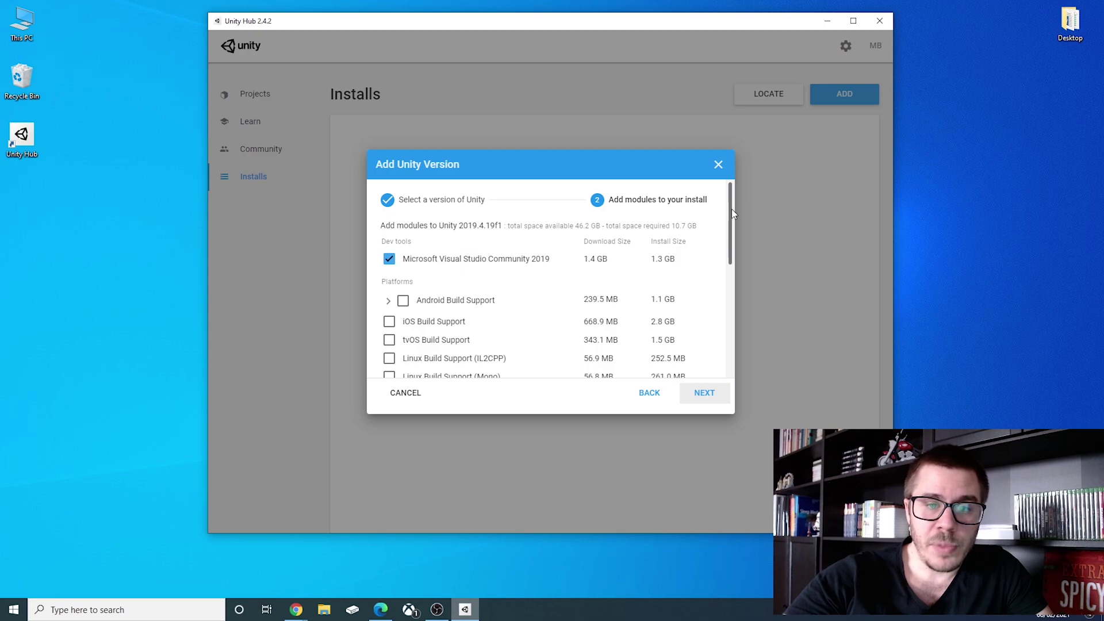
Review the modules, keeping Visual Studio Community 2019, WebGL Build Support and Documentation checked
left_click_drag(731, 209, 733, 268)
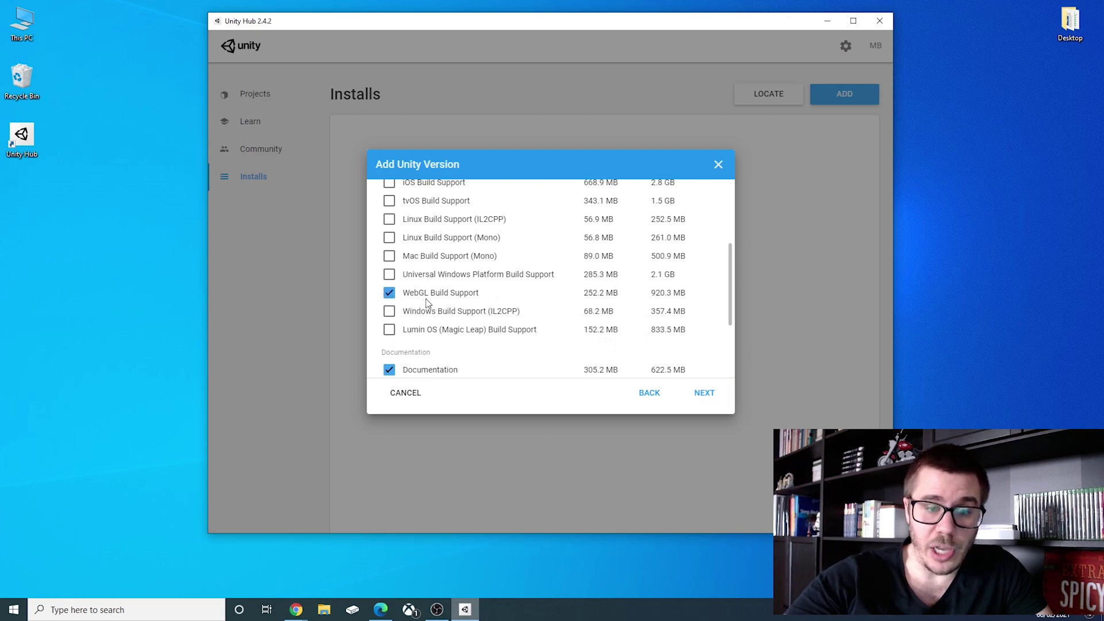
scroll(403, 293, "down", 3)
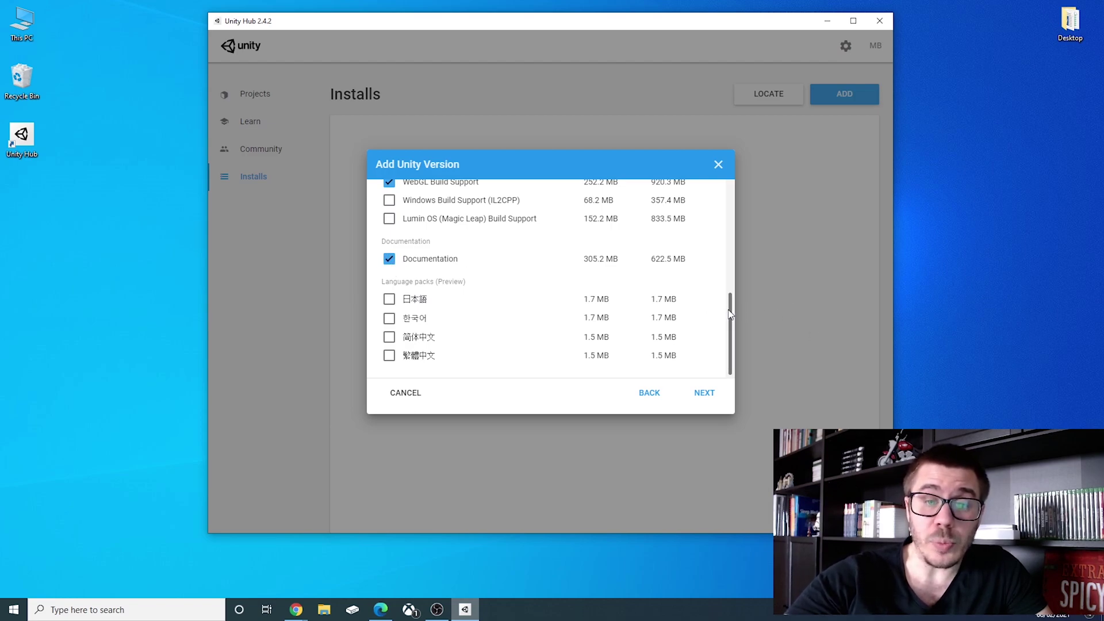
left_click_drag(731, 313, 744, 253)
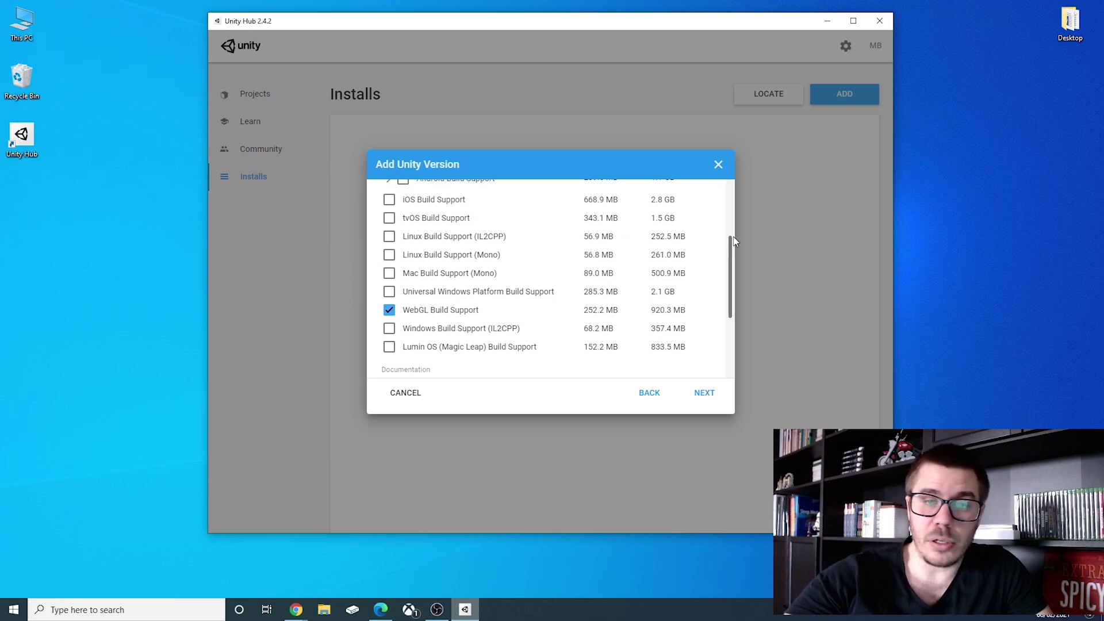
left_click_drag(735, 248, 732, 199)
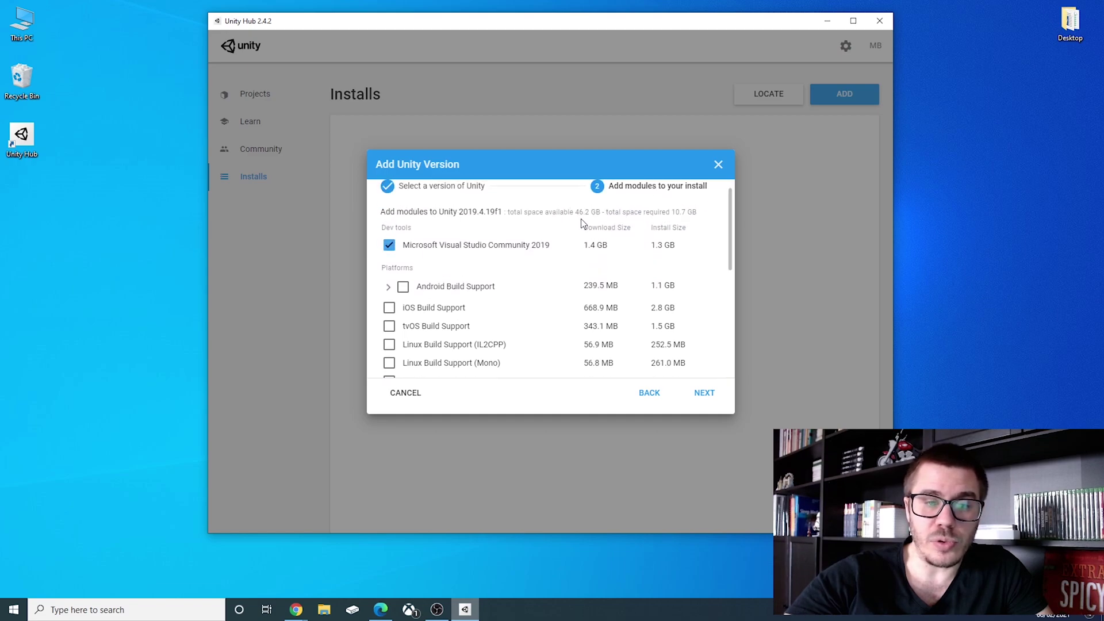
Agree to the Visual Studio 2019 Community license terms and start installing Unity 2019.4.19f1
left_click(704, 393)
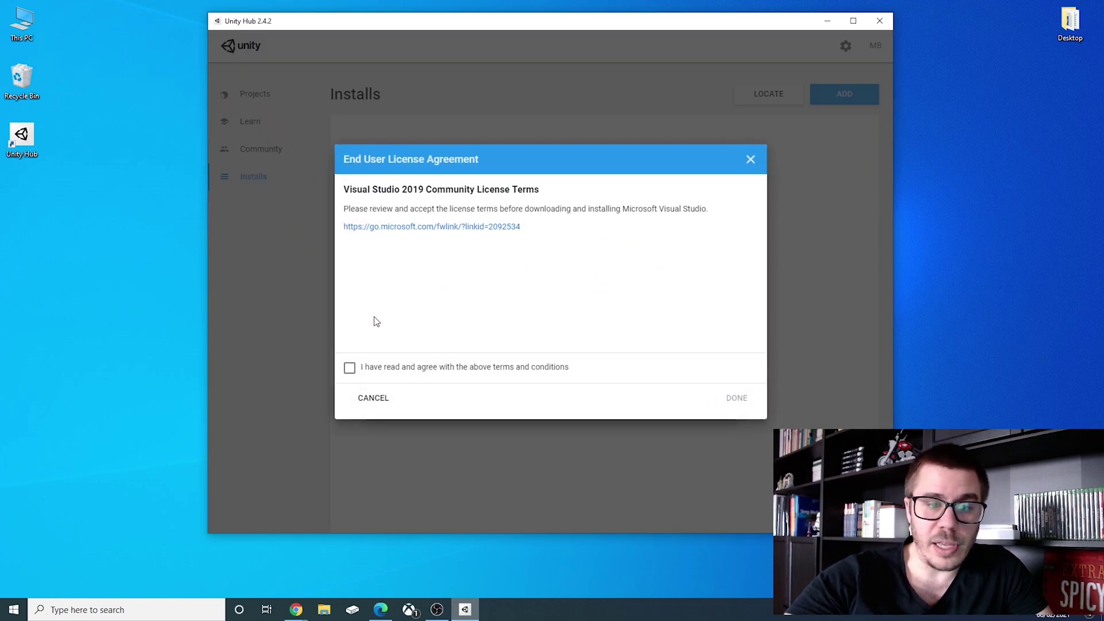
left_click(350, 369)
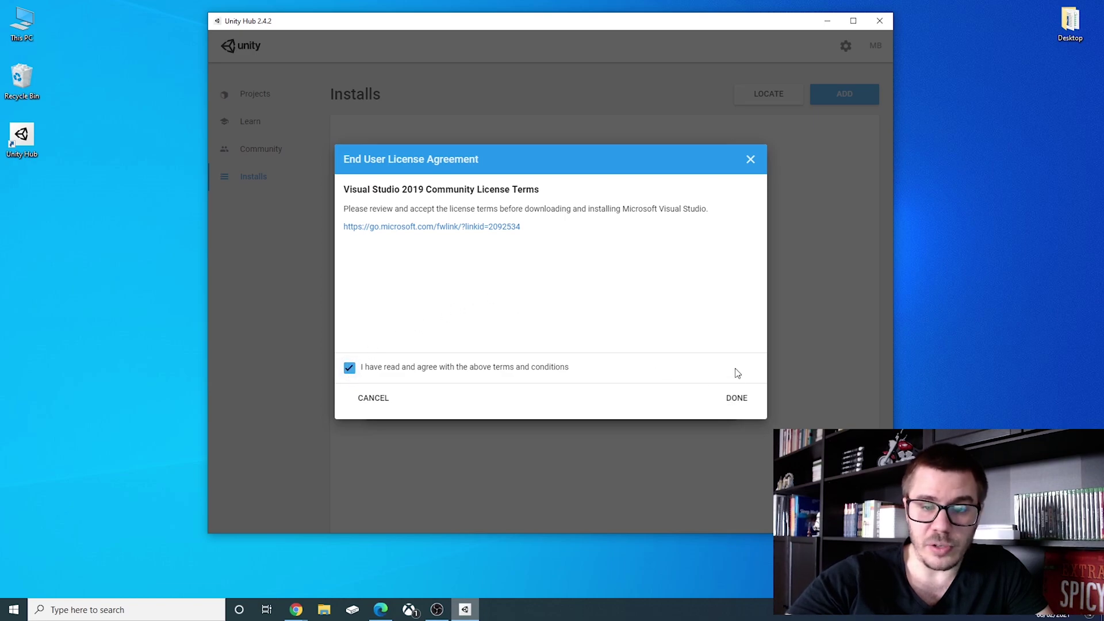
left_click(735, 397)
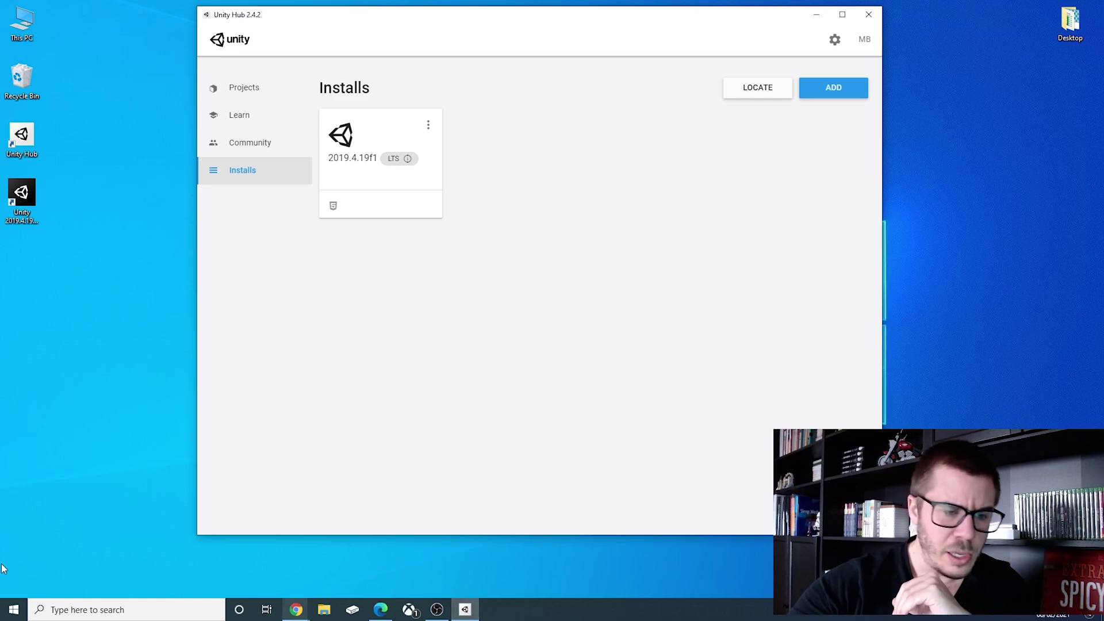
Launch Visual Studio Installer from a Start menu search for 'instal'
left_click(9, 617)
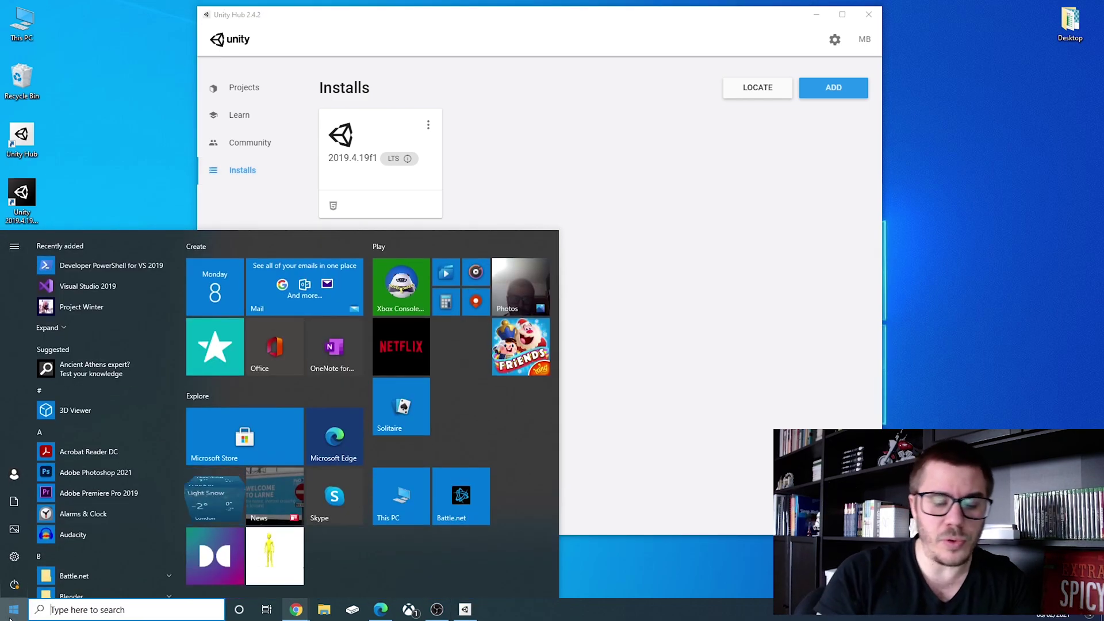
type("instal")
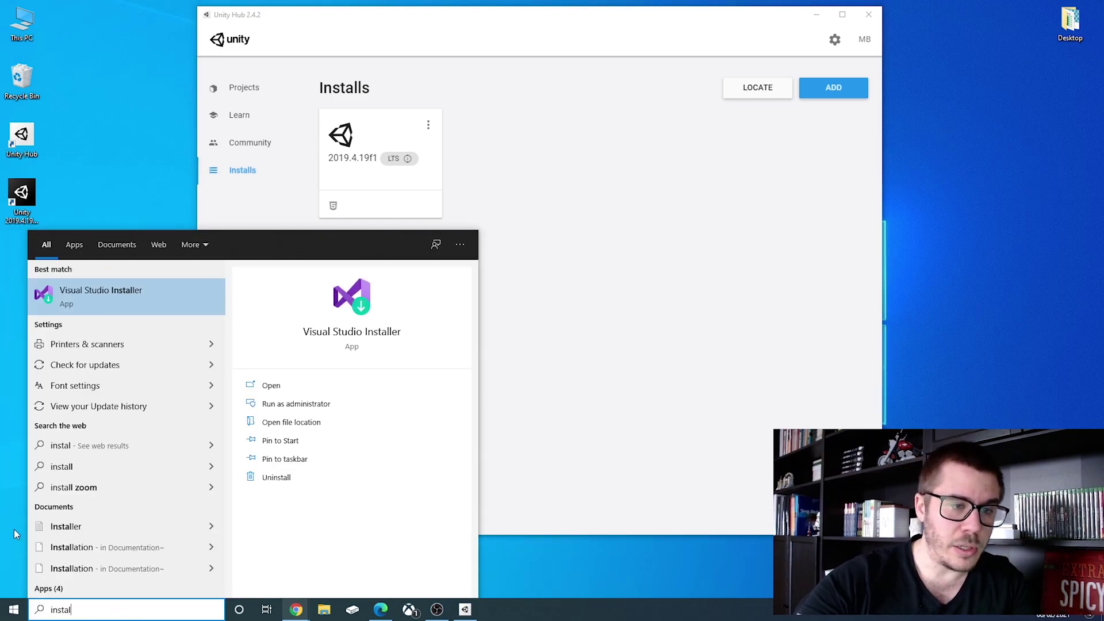
left_click(140, 289)
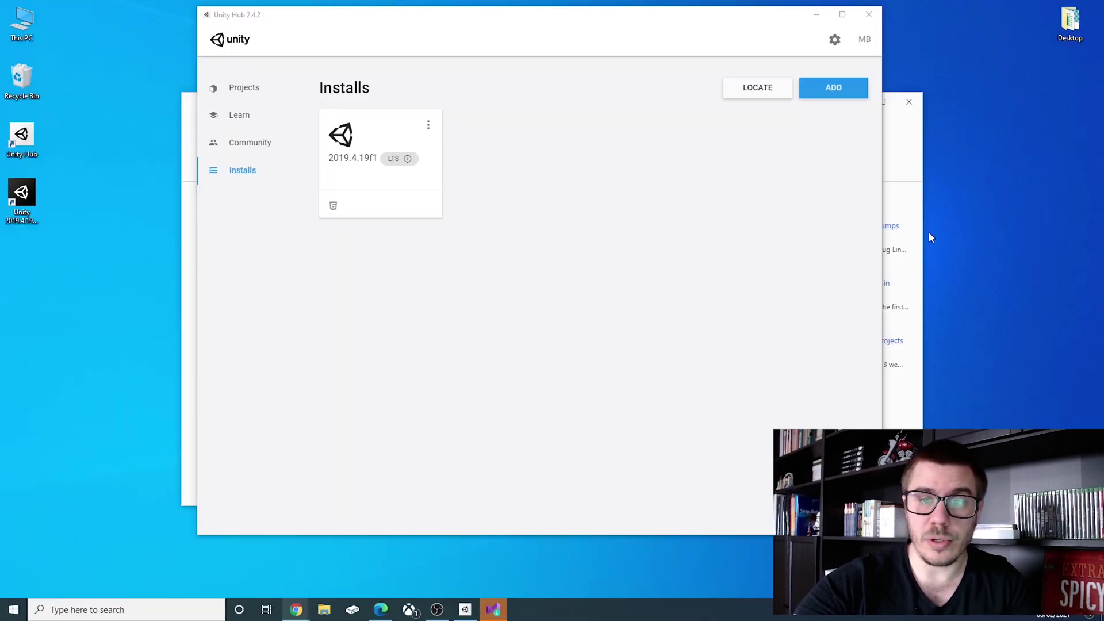
Modify Visual Studio Community 2019 to include Game development with Unity and Desktop development with C++
left_click(905, 148)
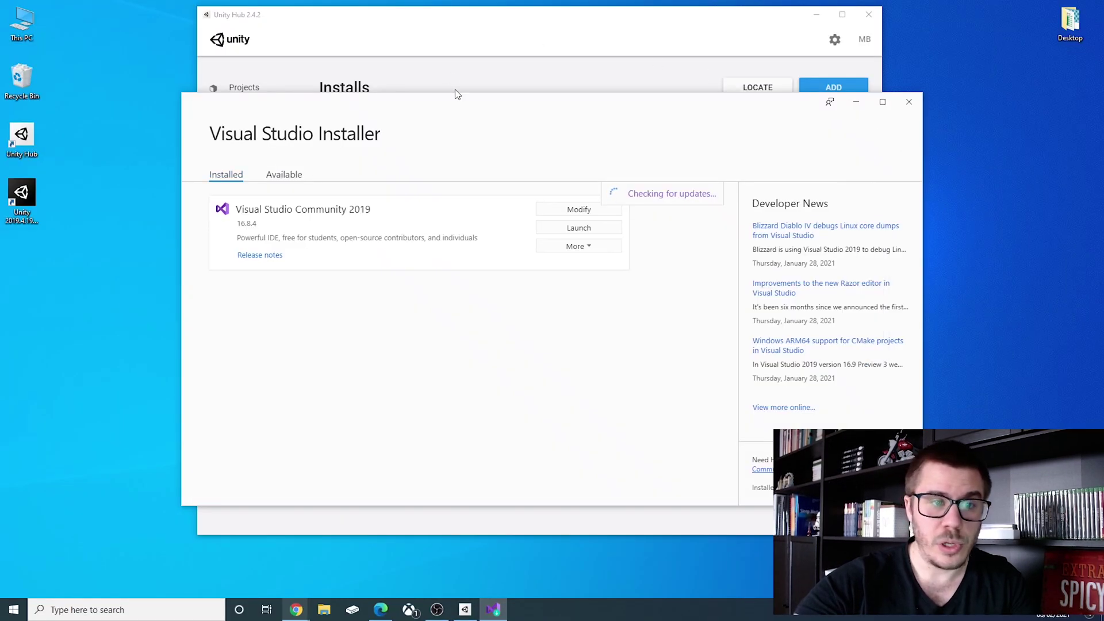
left_click_drag(459, 105, 450, 110)
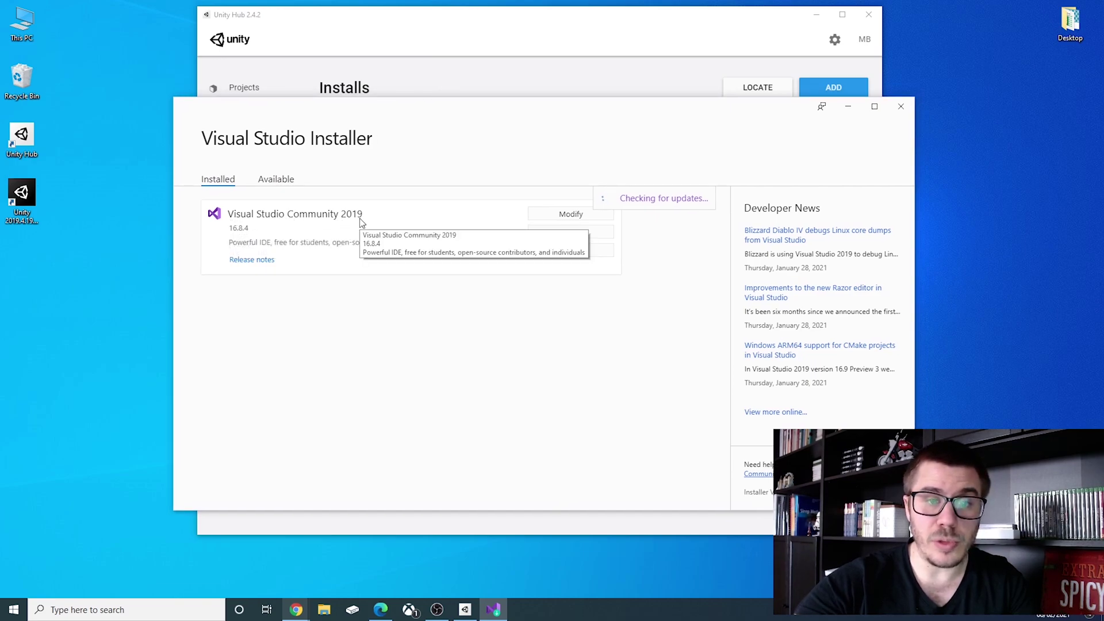
left_click(573, 214)
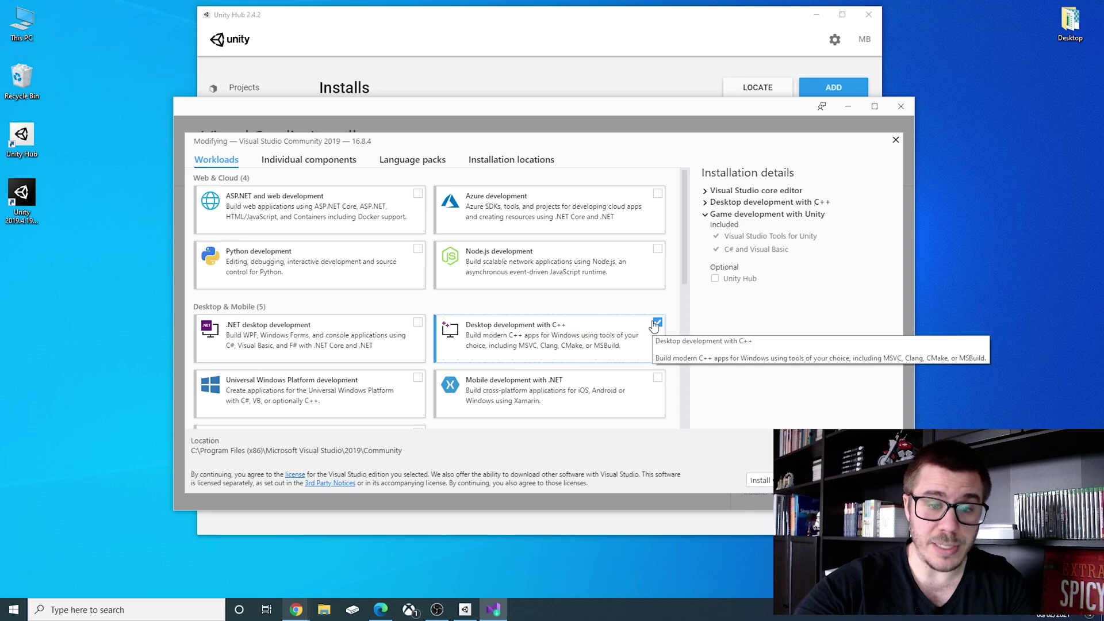
left_click_drag(680, 254, 684, 337)
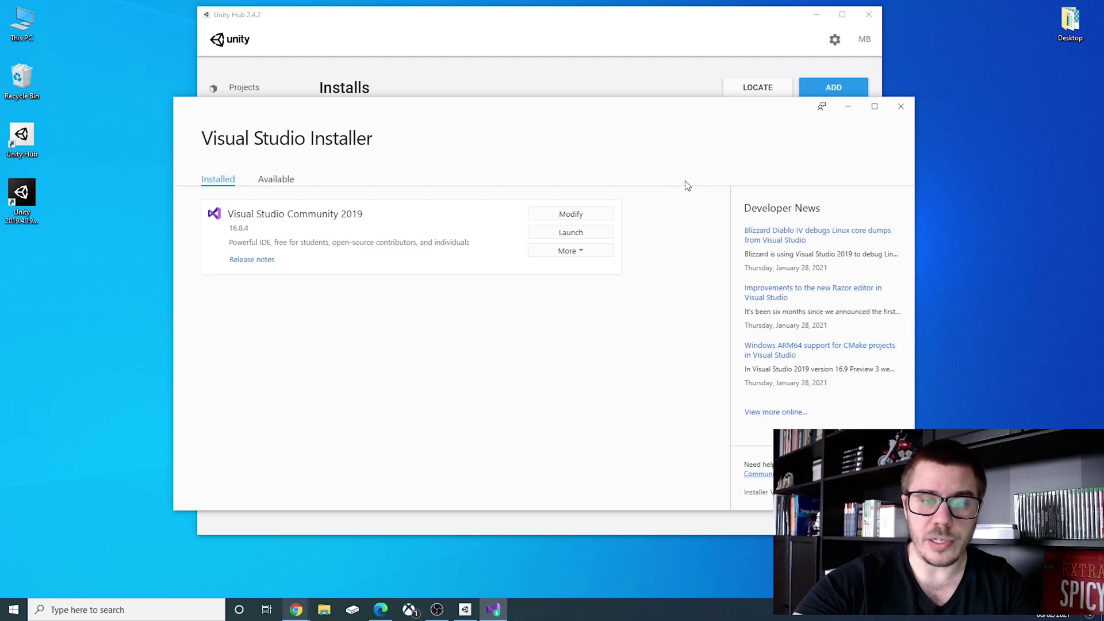
Close the Visual Studio Installer and start a new Unity project with the 2D template
left_click(908, 109)
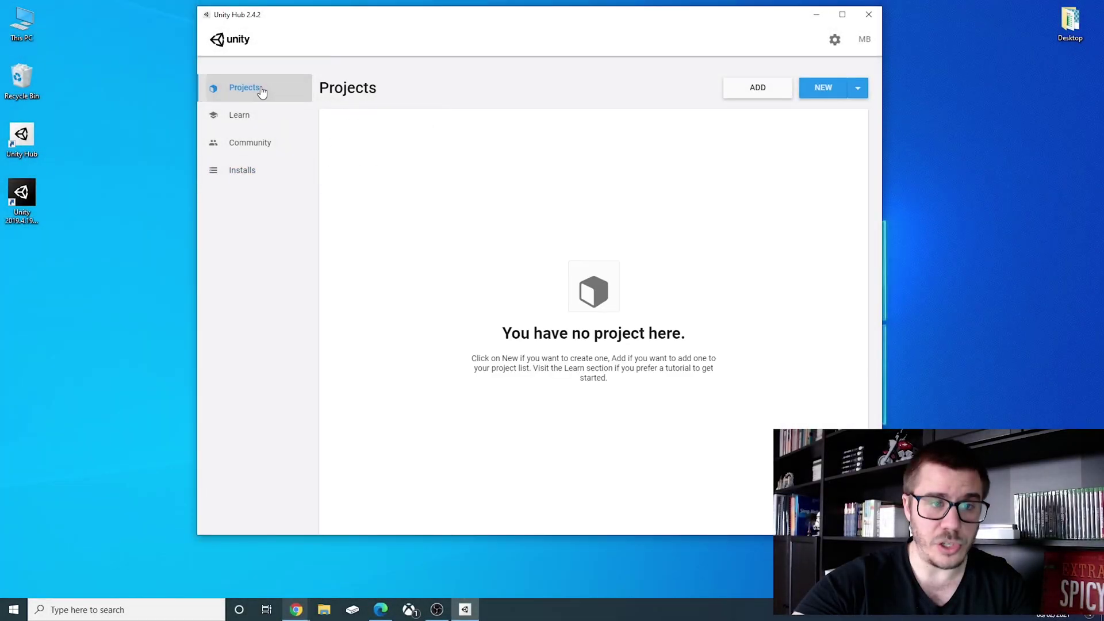
left_click(828, 95)
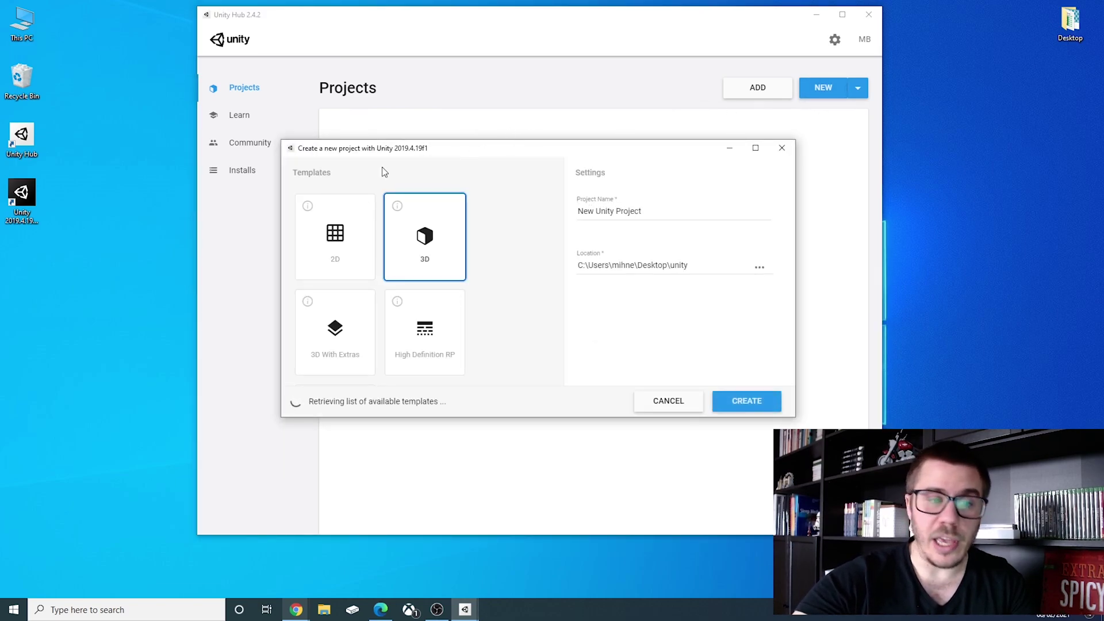
left_click(339, 243)
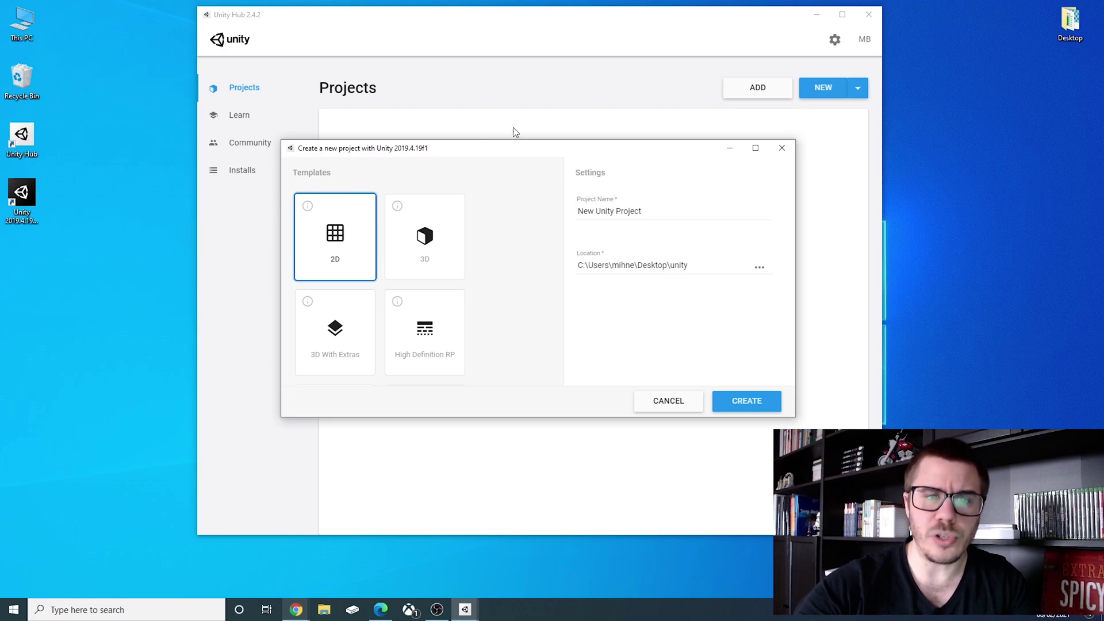
Replace the default project name with '2d arena game'
left_click(653, 209)
left_click_drag(653, 208, 572, 214)
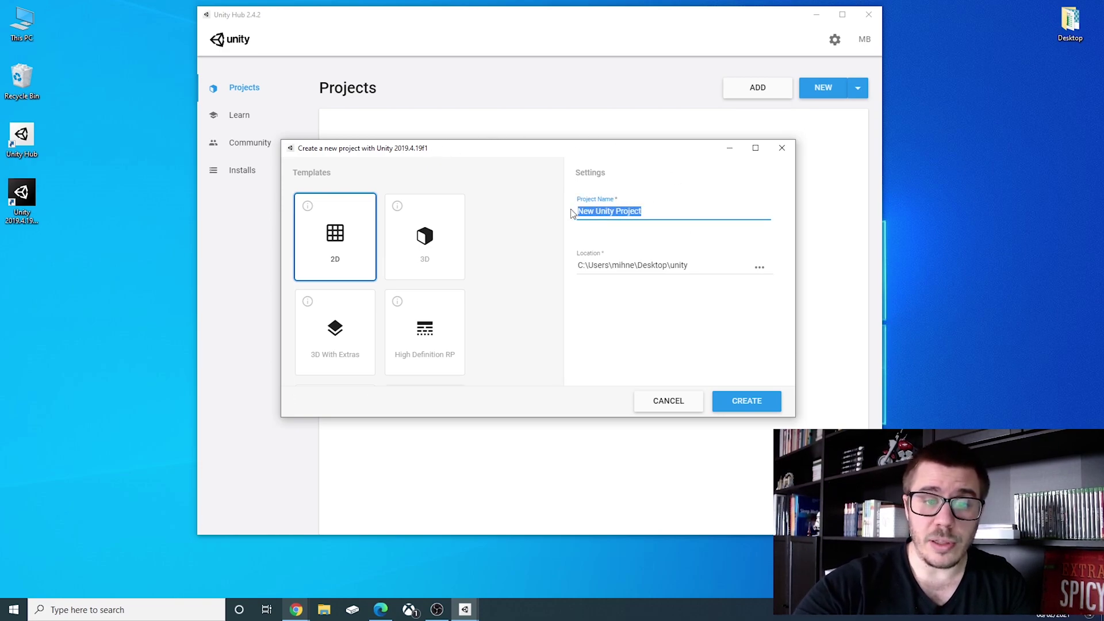
type("2d")
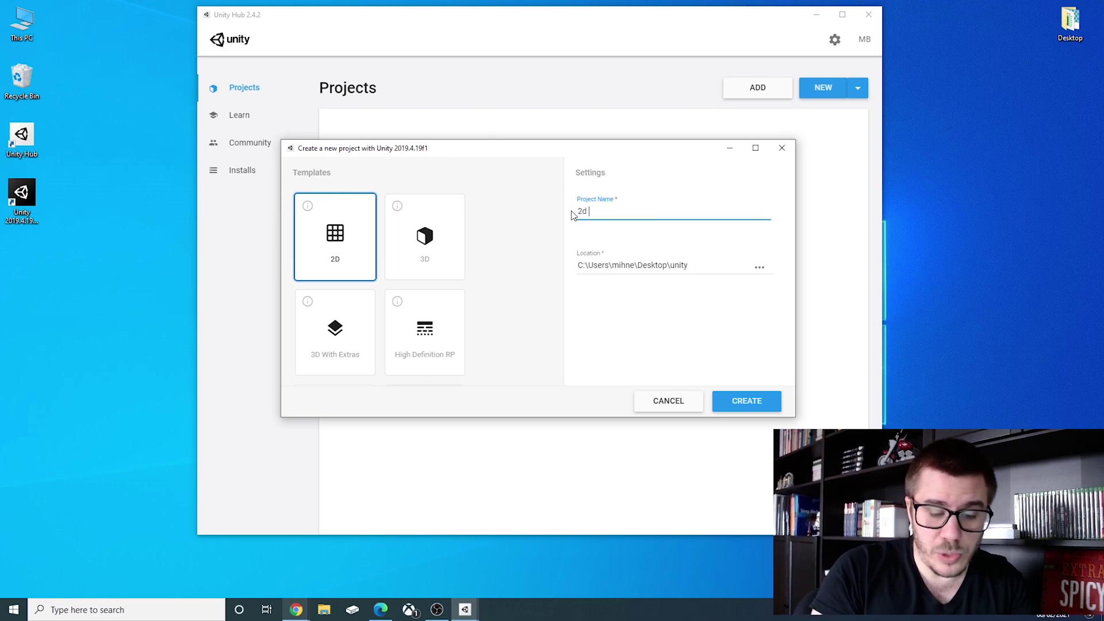
type(" arena game")
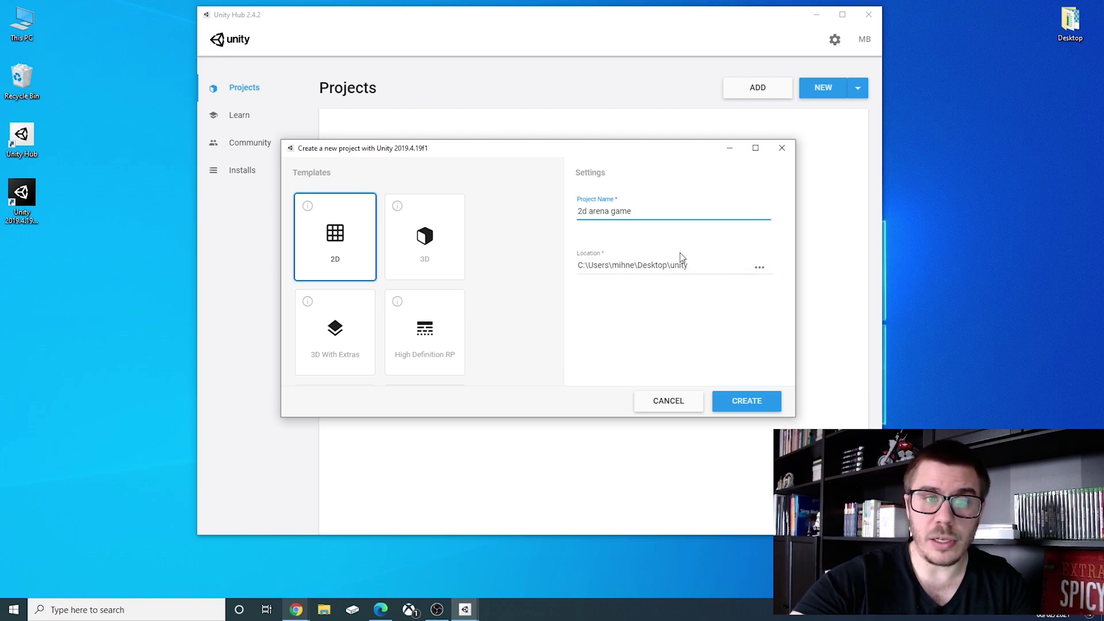
Create the '2d arena game' project and keep the Default editor layout once it opens
left_click(747, 401)
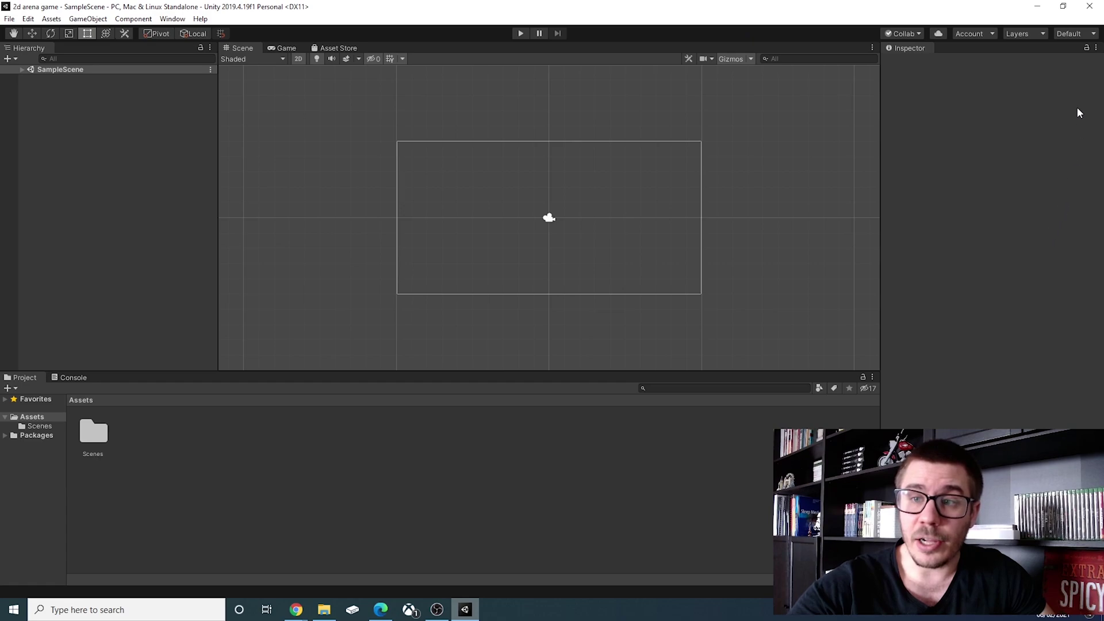
left_click(1080, 35)
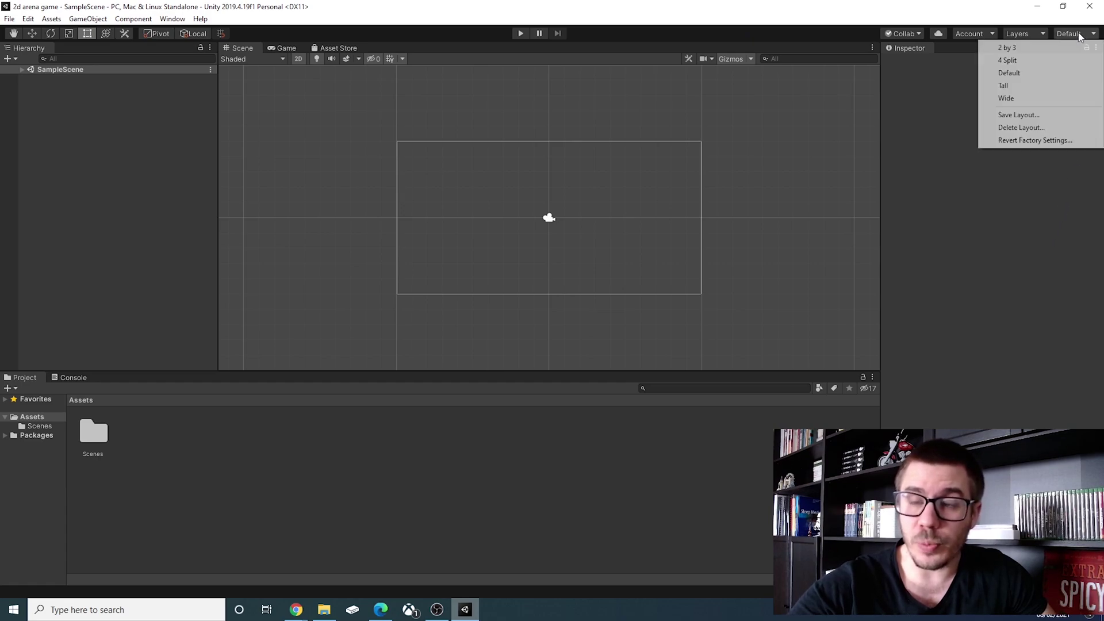
left_click(1043, 68)
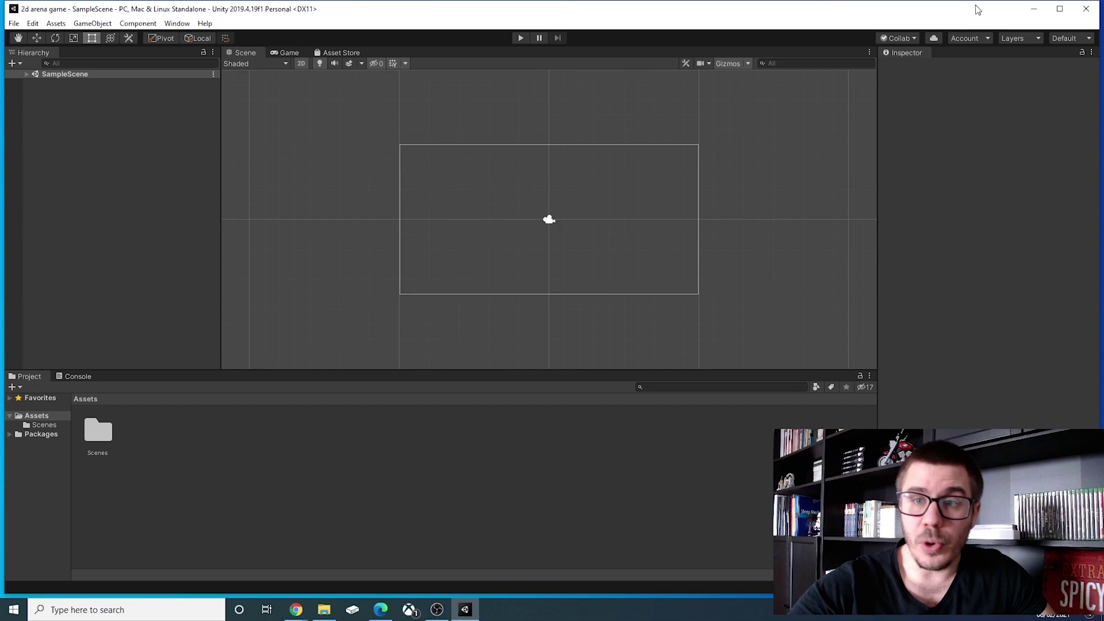
Minimize the Unity Editor to show the desktop with the Unity Hub and Unity 2019.4 shortcuts
left_click(1033, 9)
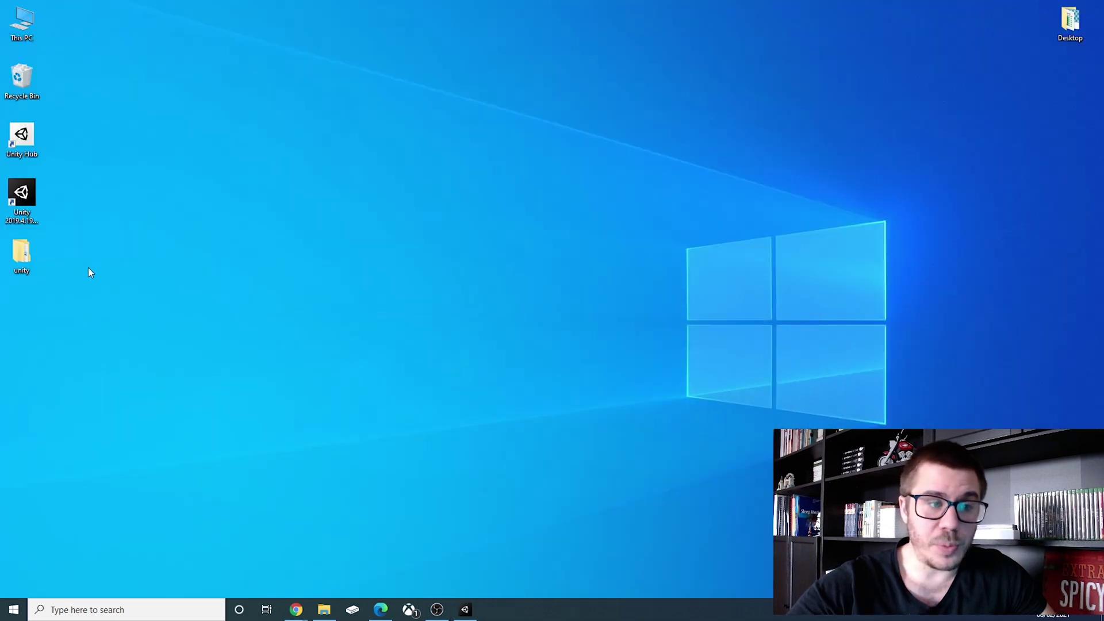